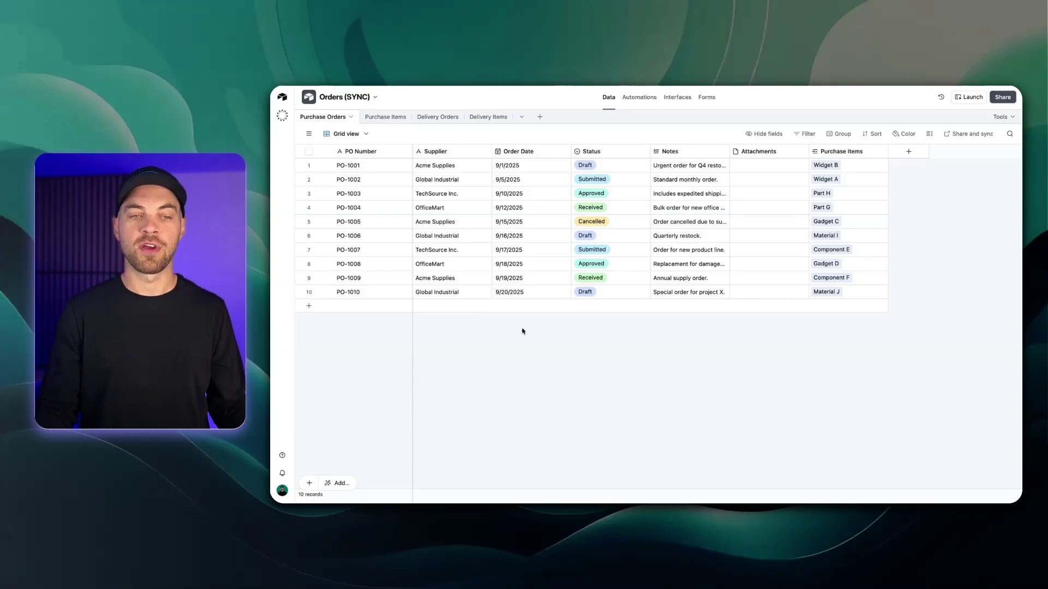
Browse the Purchase Items, Delivery Orders, Delivery Items and Purchase Orders tables in the Orders base.
click(379, 118)
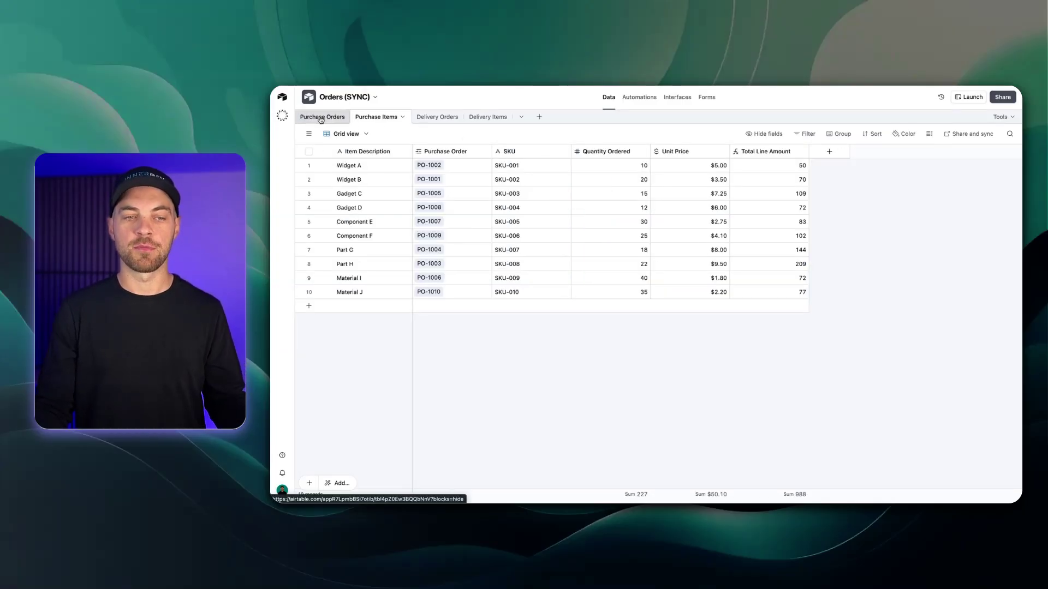
click(430, 125)
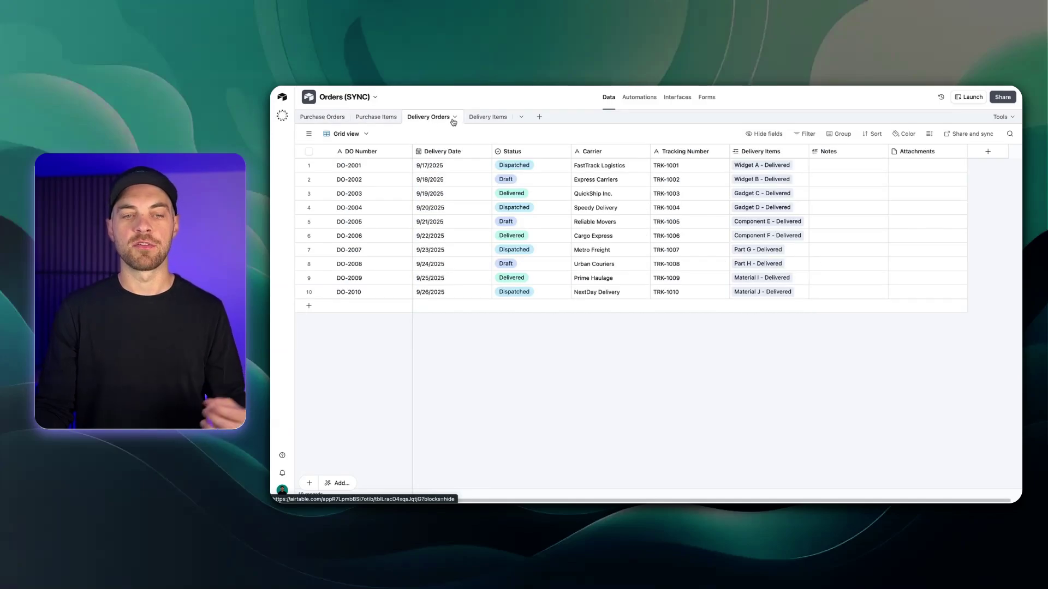
click(480, 120)
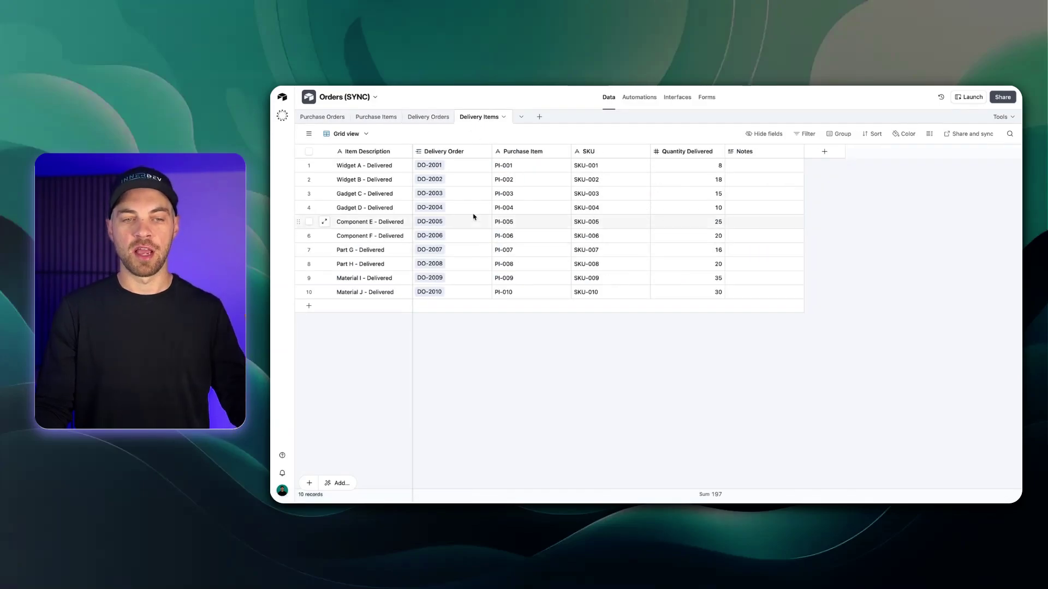
click(430, 121)
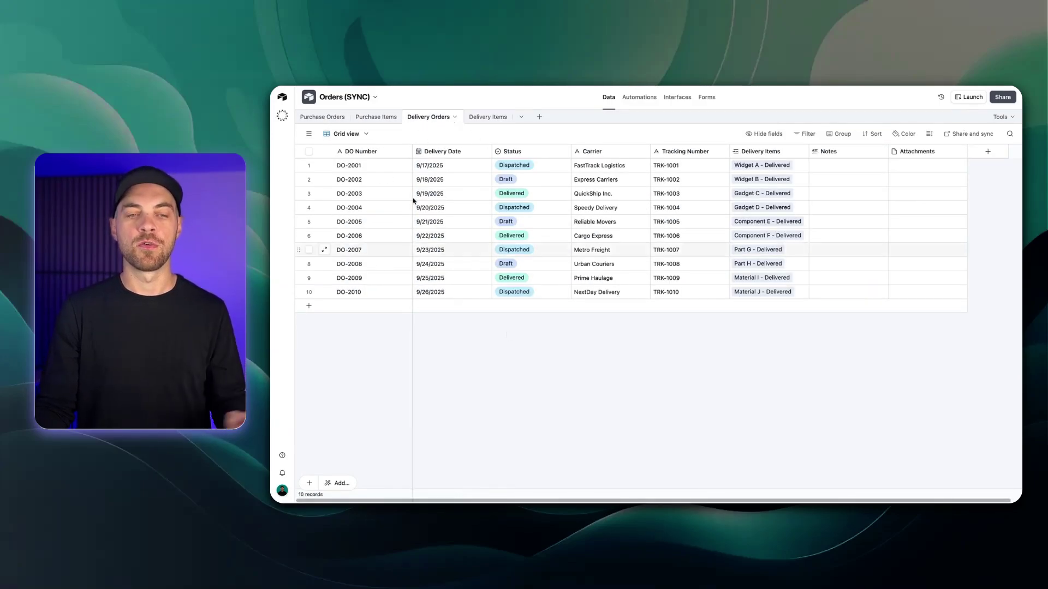
click(329, 118)
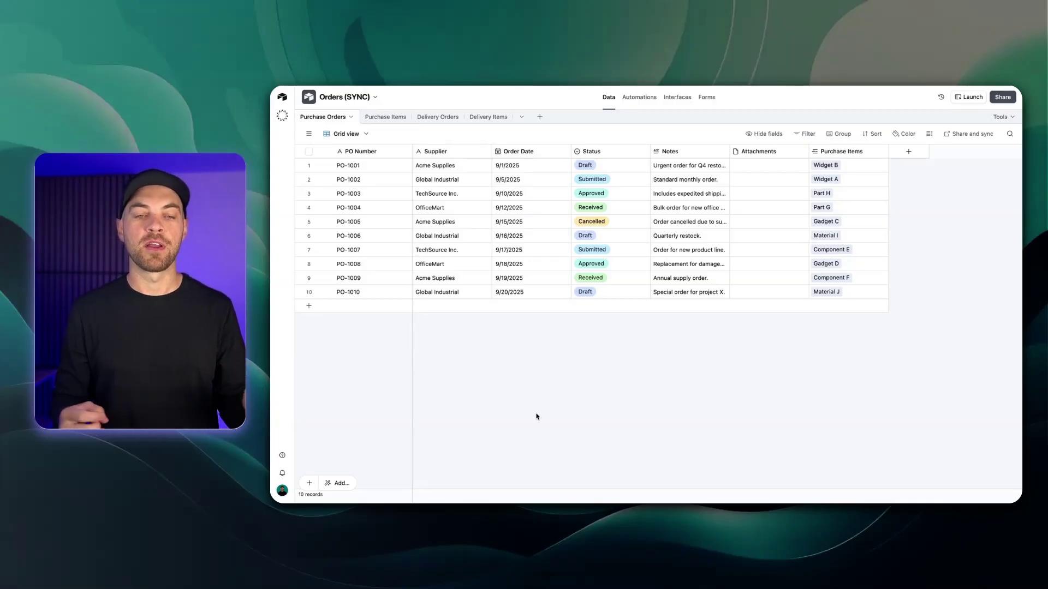
click(385, 118)
click(489, 117)
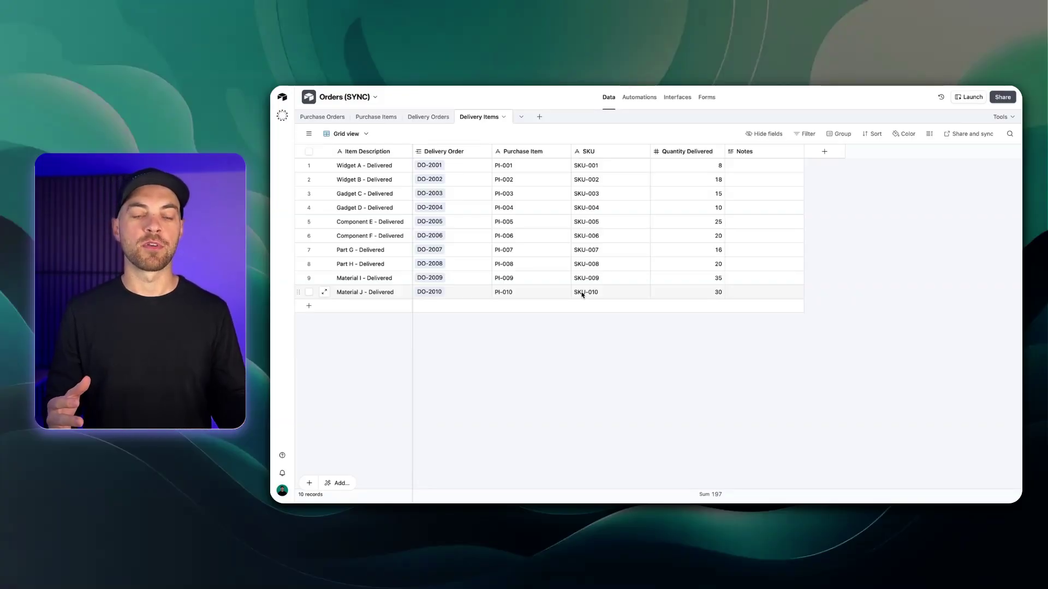
click(374, 118)
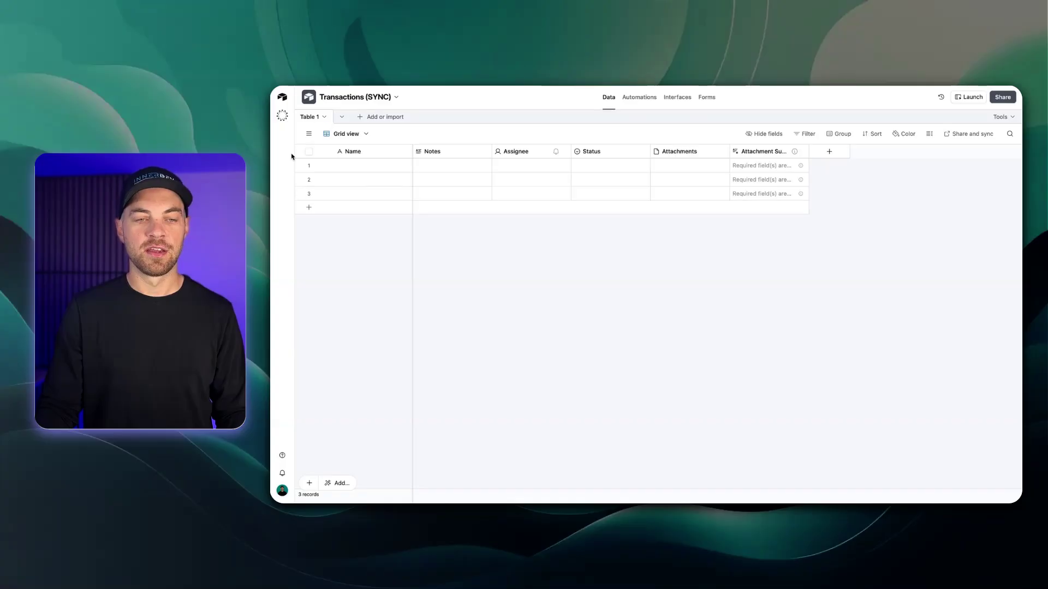
Start a new table synced from another Airtable base, with Orders (SYNC) as the source.
click(309, 133)
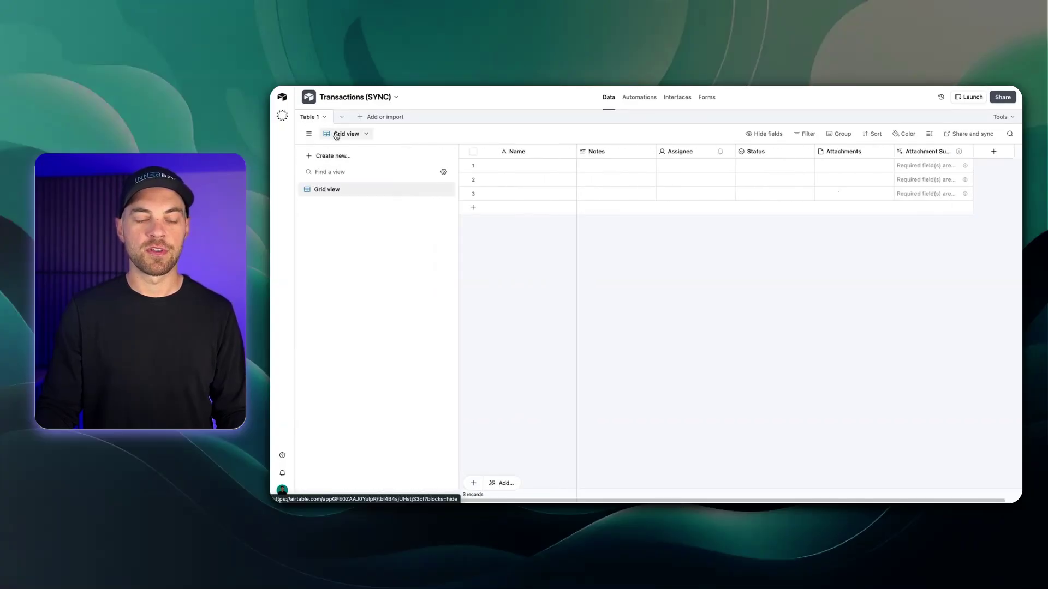
click(363, 118)
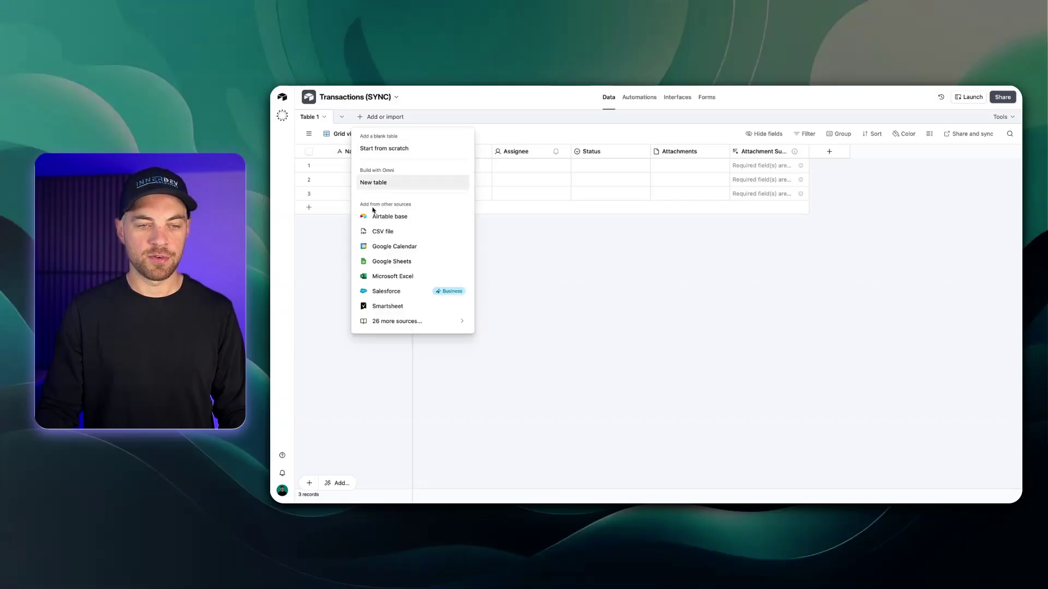
click(389, 216)
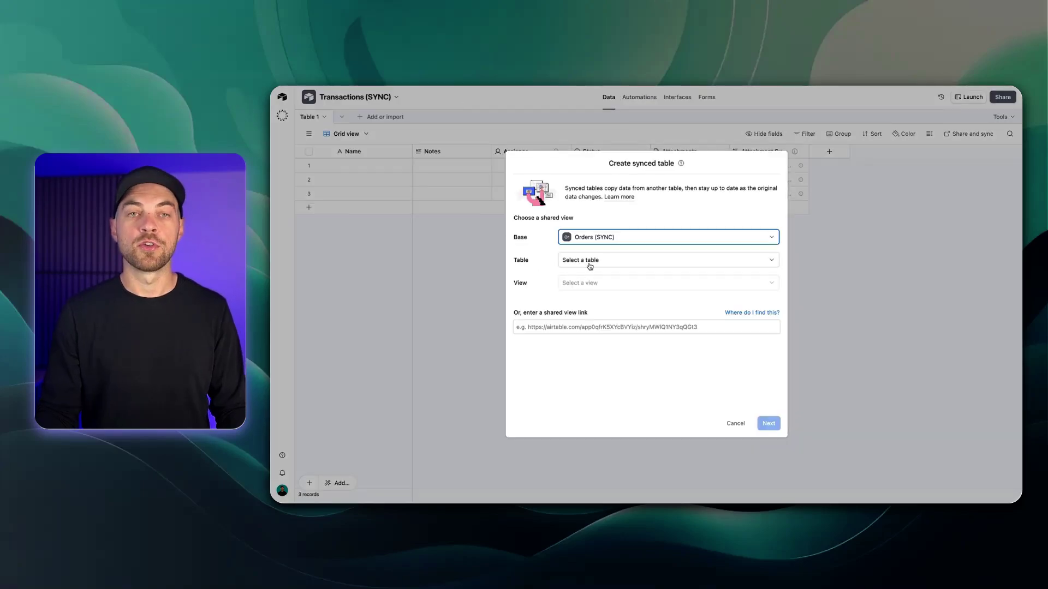
Select Purchase Items as the source table and Grid view as the source view.
click(589, 267)
click(583, 310)
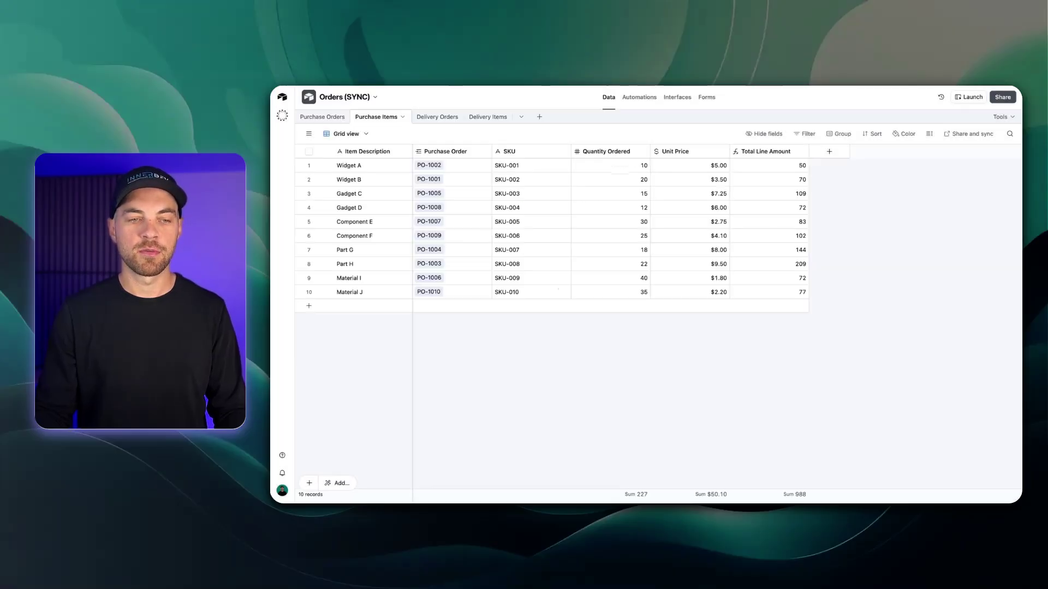
click(309, 134)
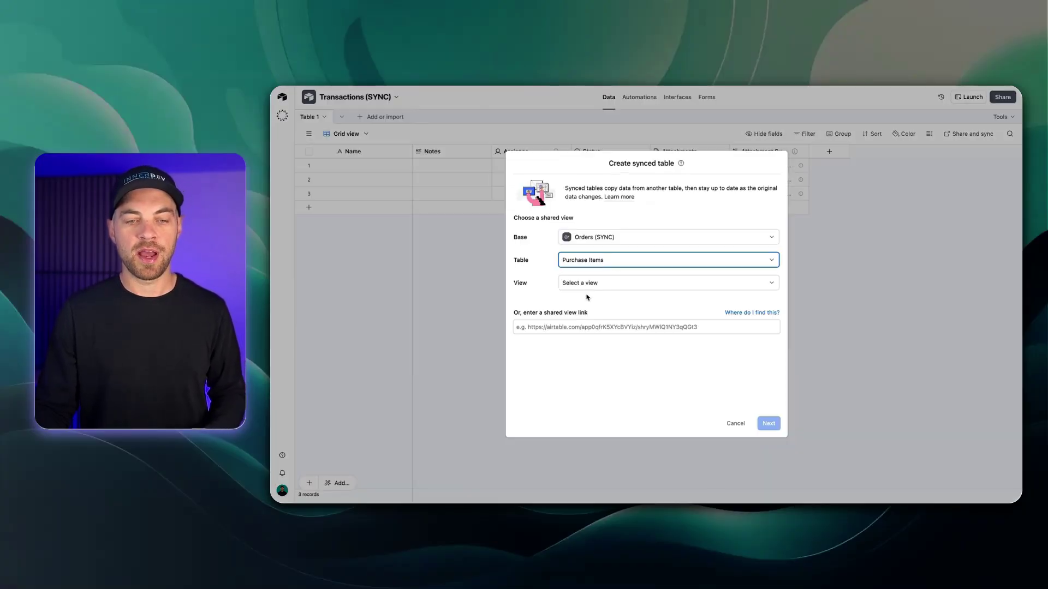
click(588, 286)
click(604, 324)
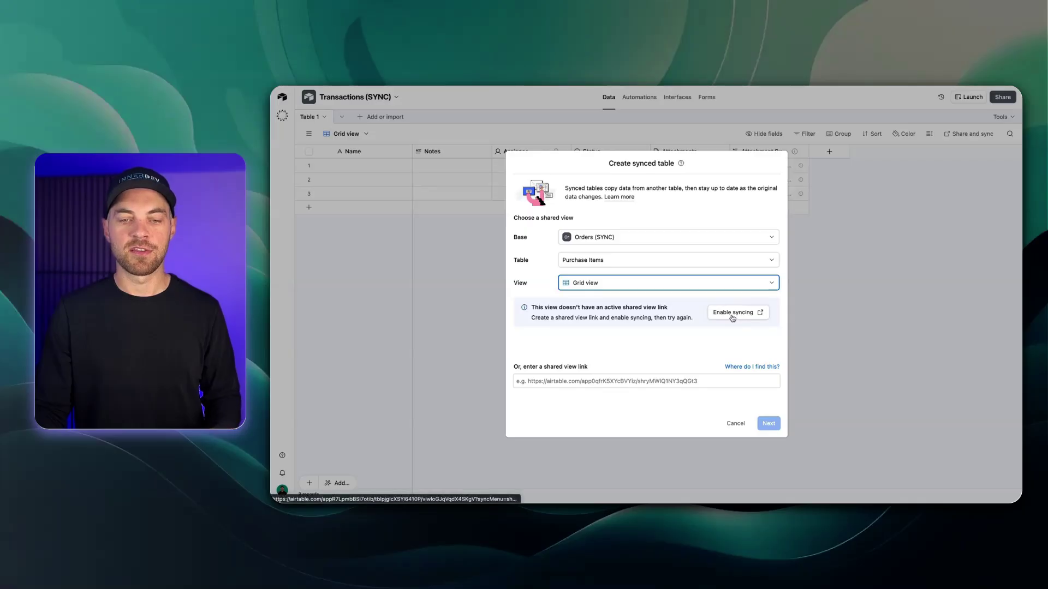
Turn on 'Allow data in this view to be synced to other bases' for Purchase Items' Grid view.
click(732, 314)
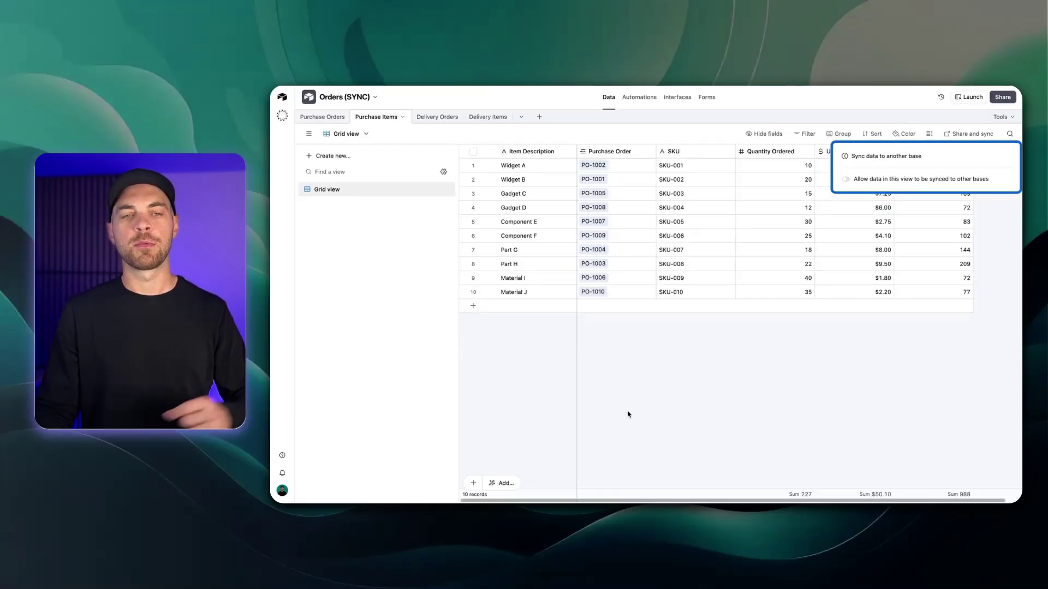
click(845, 180)
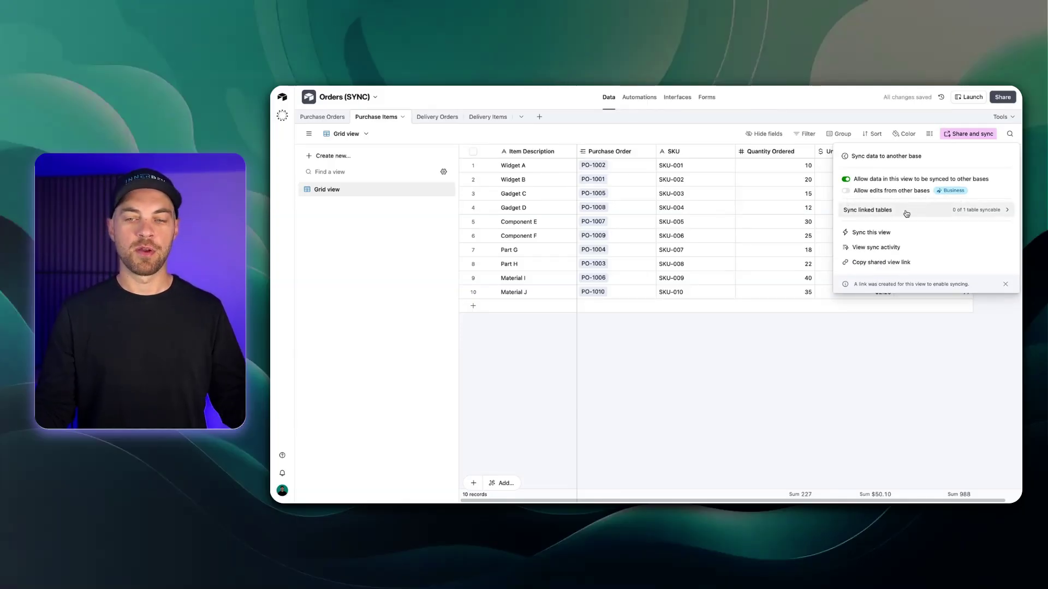
click(855, 378)
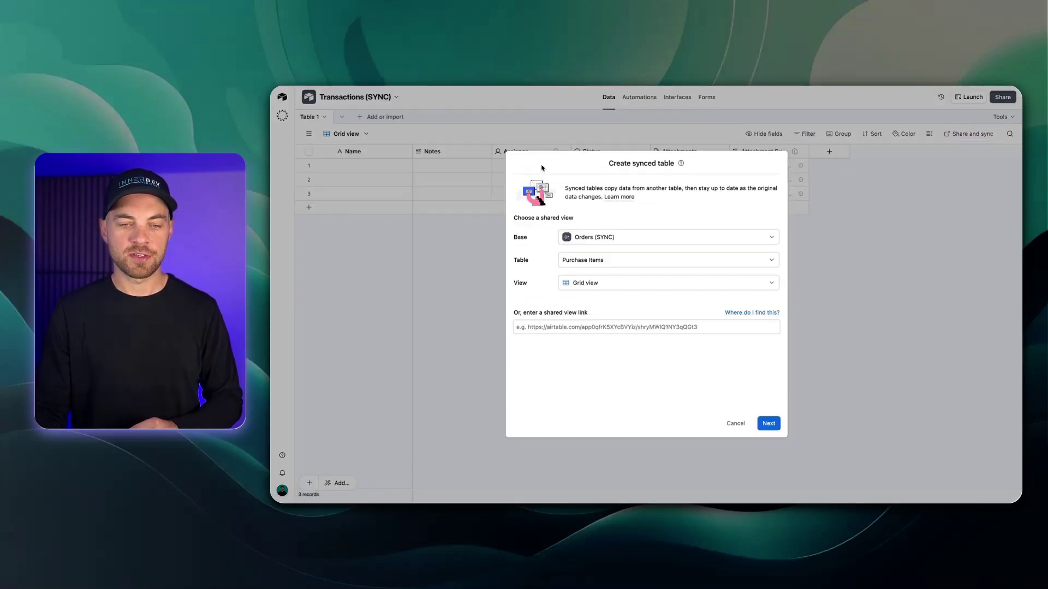
Advance to the Select fields to sync step and scan across the field list.
click(777, 427)
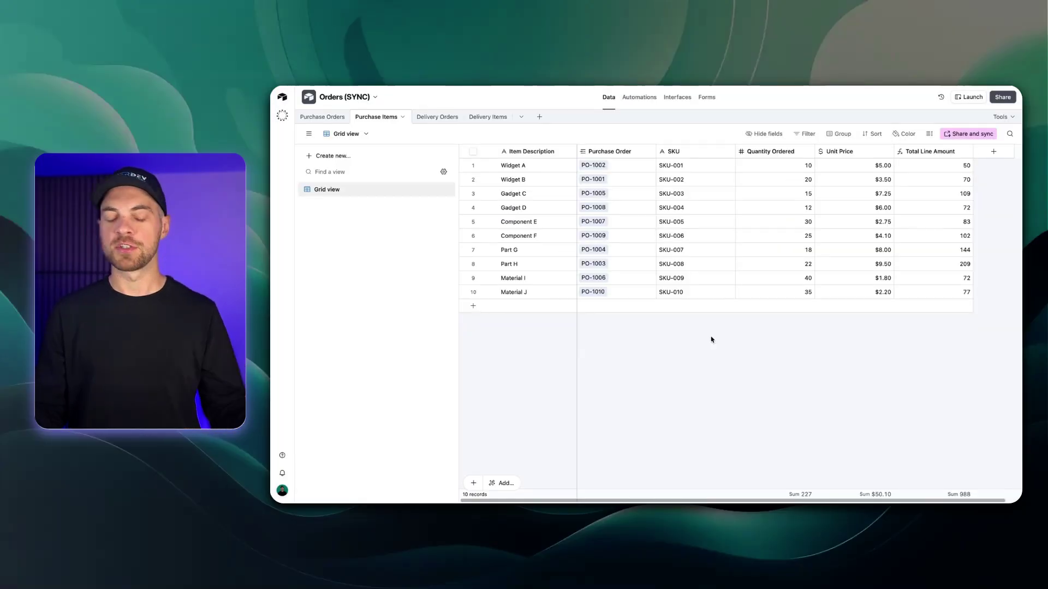
scroll(702, 333, right, 1)
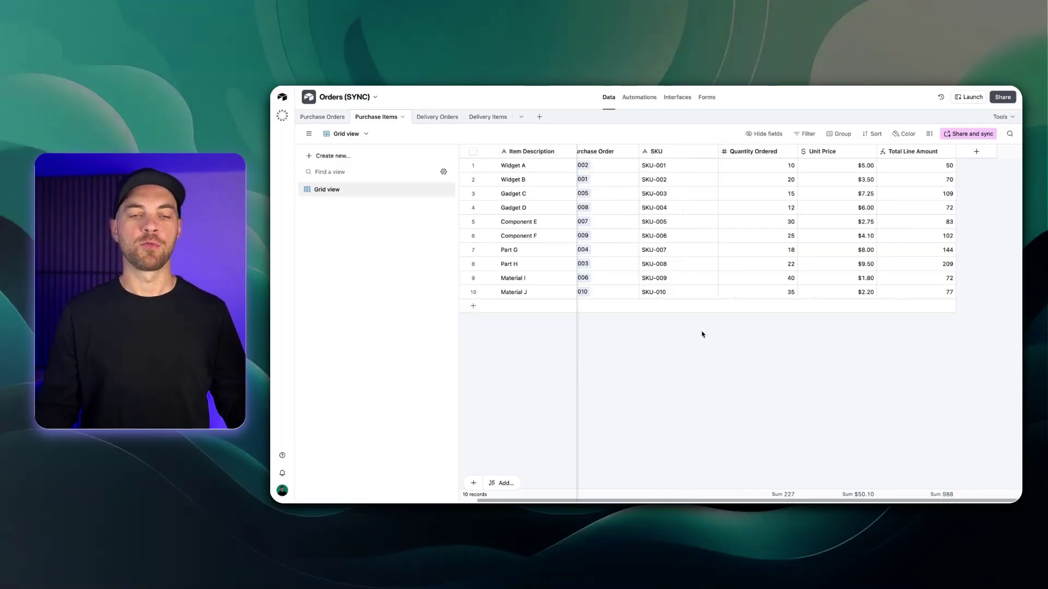
scroll(703, 334, left, 1)
scroll(702, 335, right, 1)
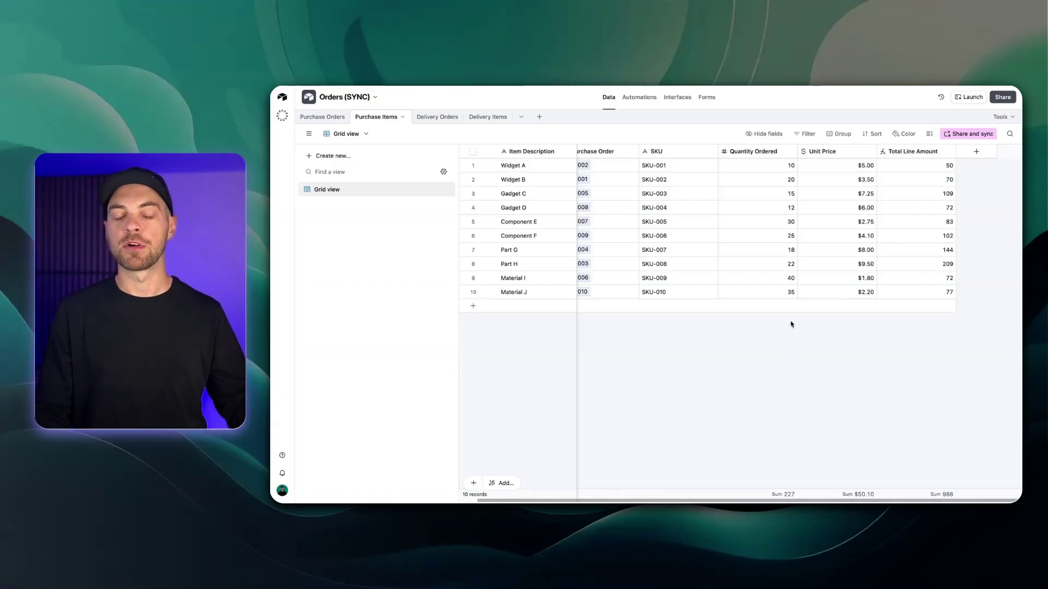
scroll(791, 324, left, 2)
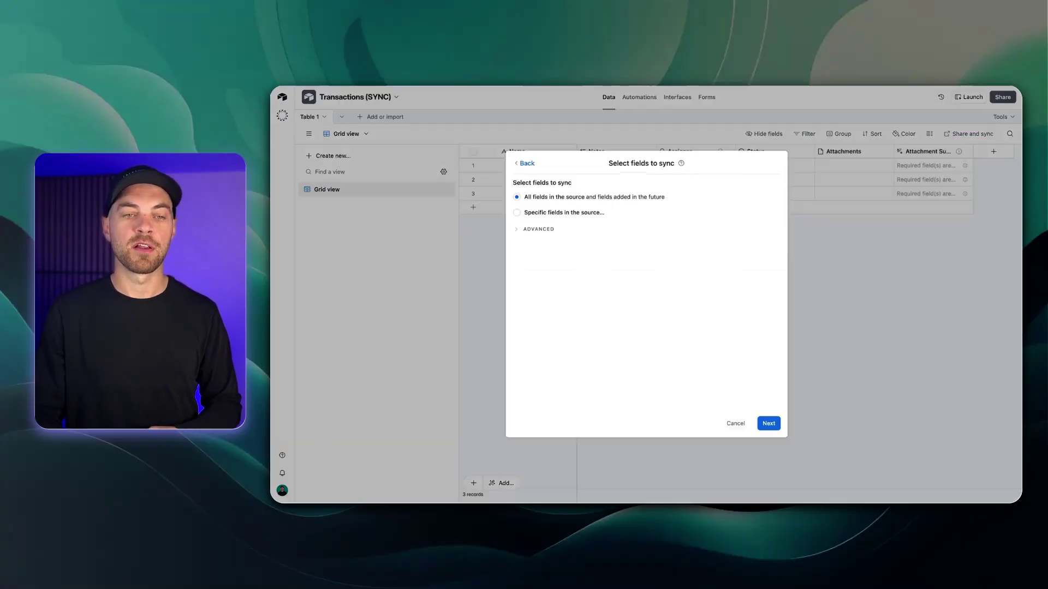
Sync only specific fields, excluding Purchase Order, and advance to the final sync settings.
click(769, 424)
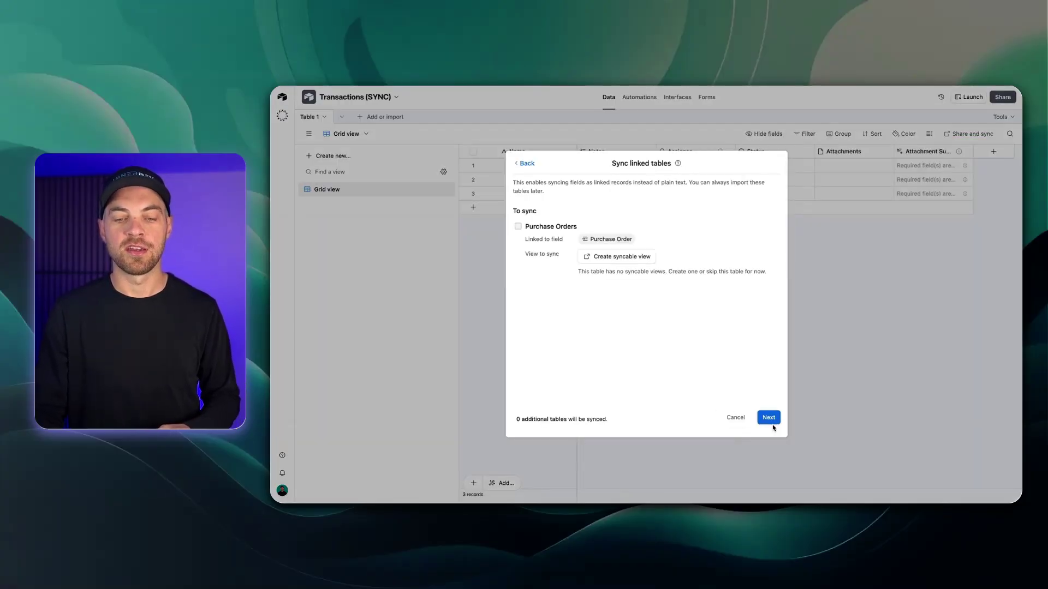
click(617, 256)
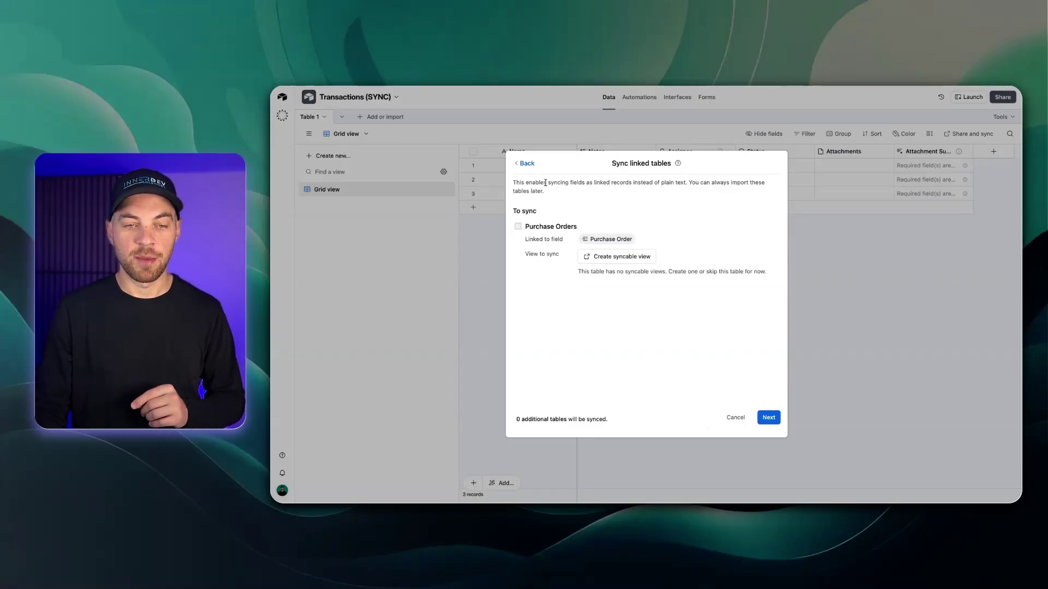
click(528, 164)
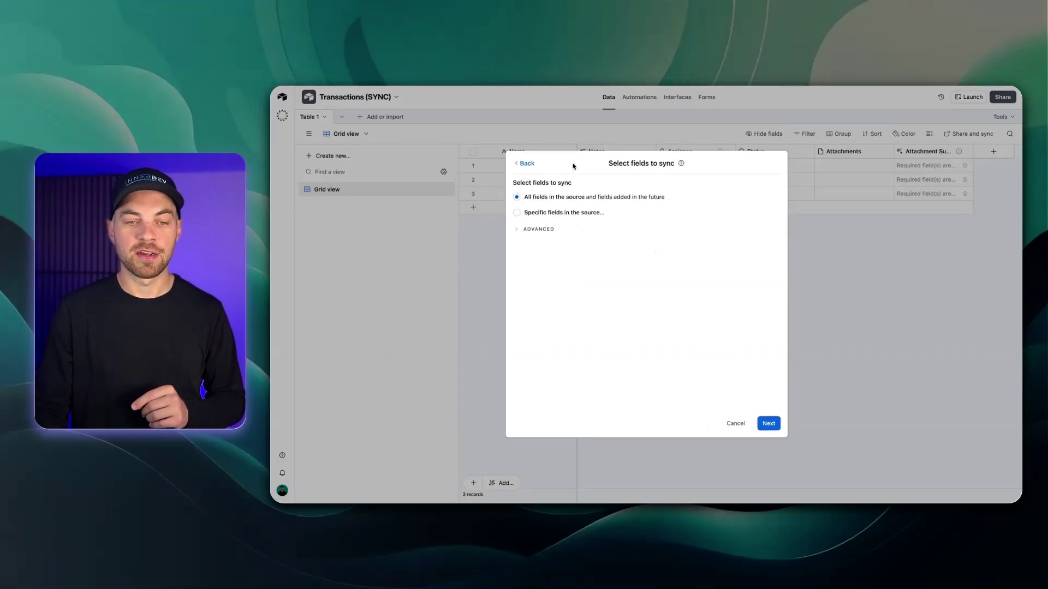
click(544, 215)
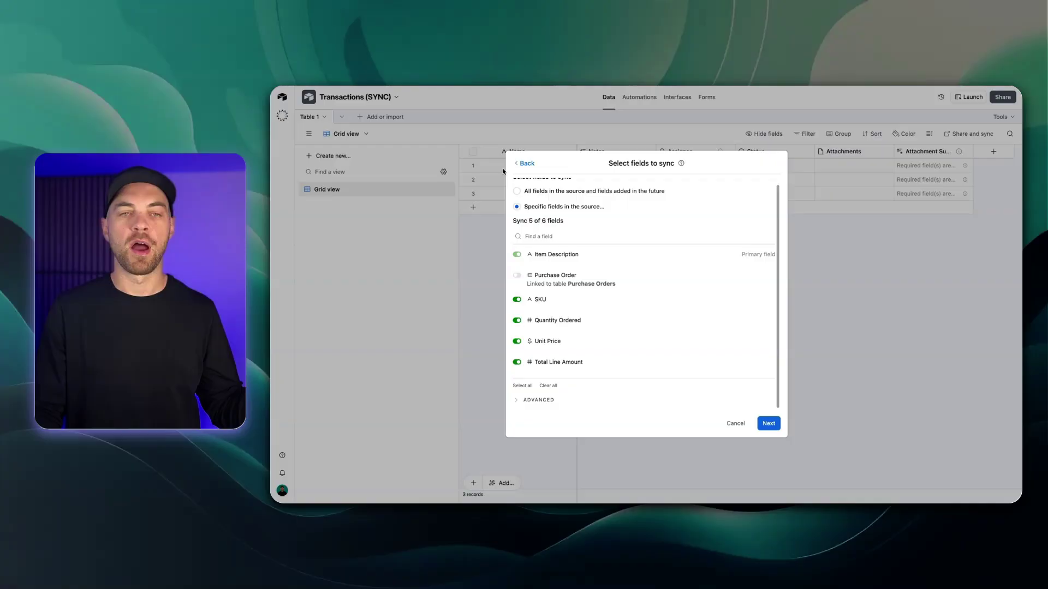
click(769, 428)
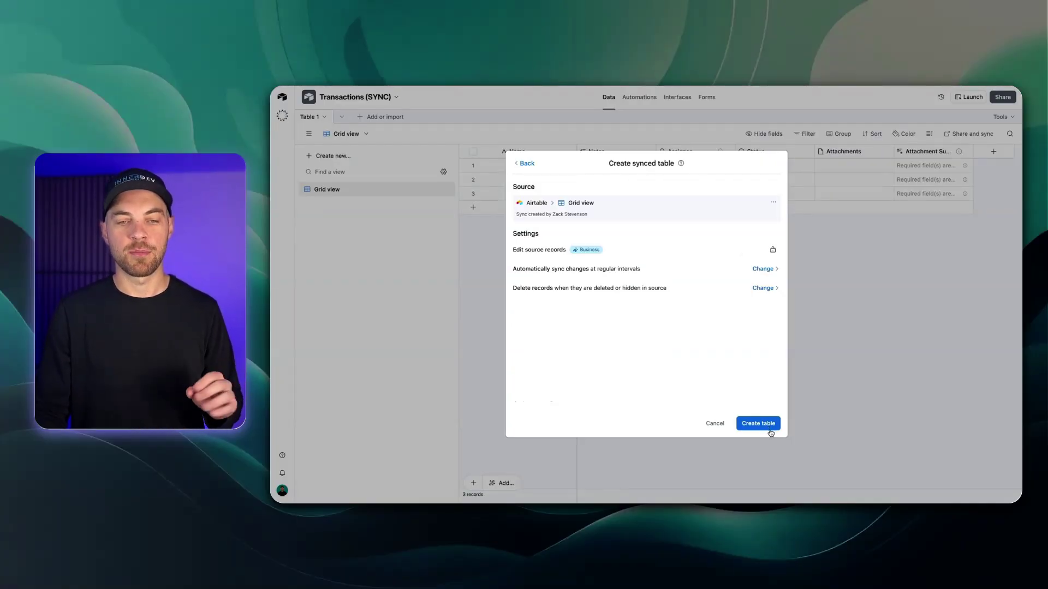
Create the synced table, bringing the 10 Purchase Items with five fields into Transactions.
click(761, 427)
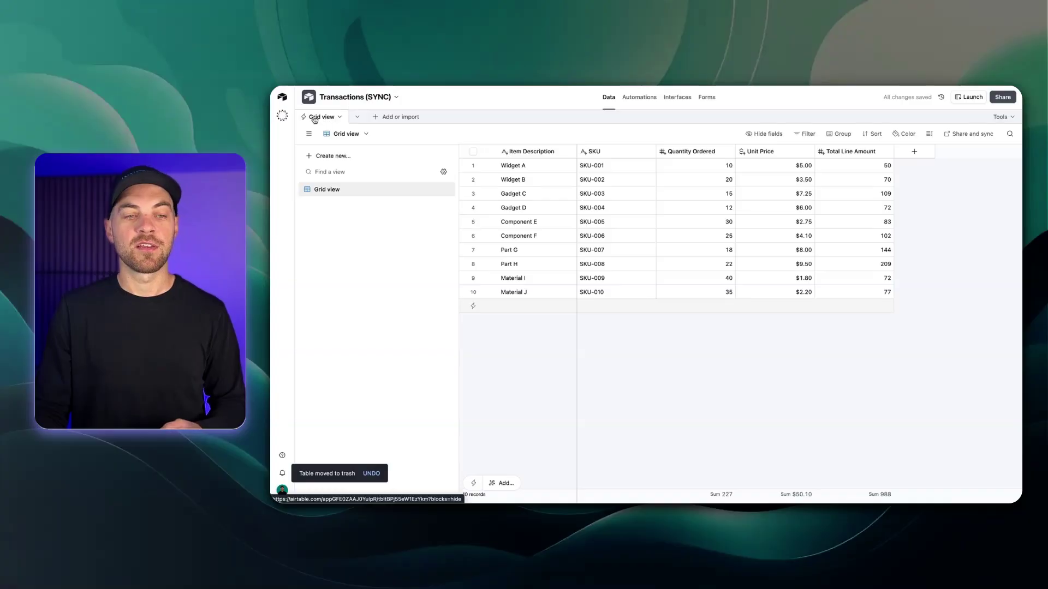
Rename the synced table to 'Transactions' and collapse the views sidebar.
click(321, 118)
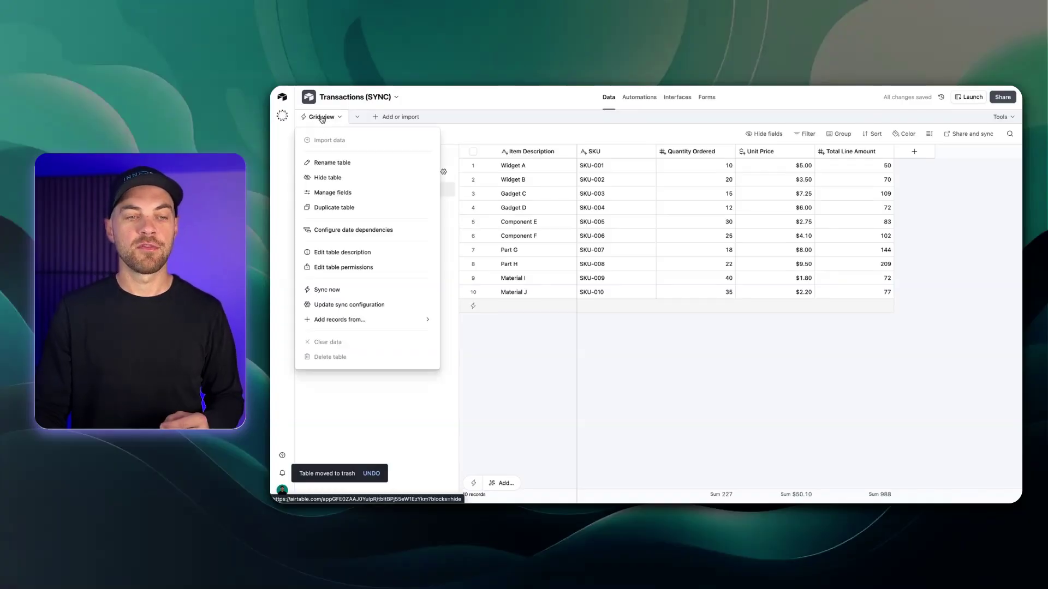
click(322, 119)
text(Transactions)
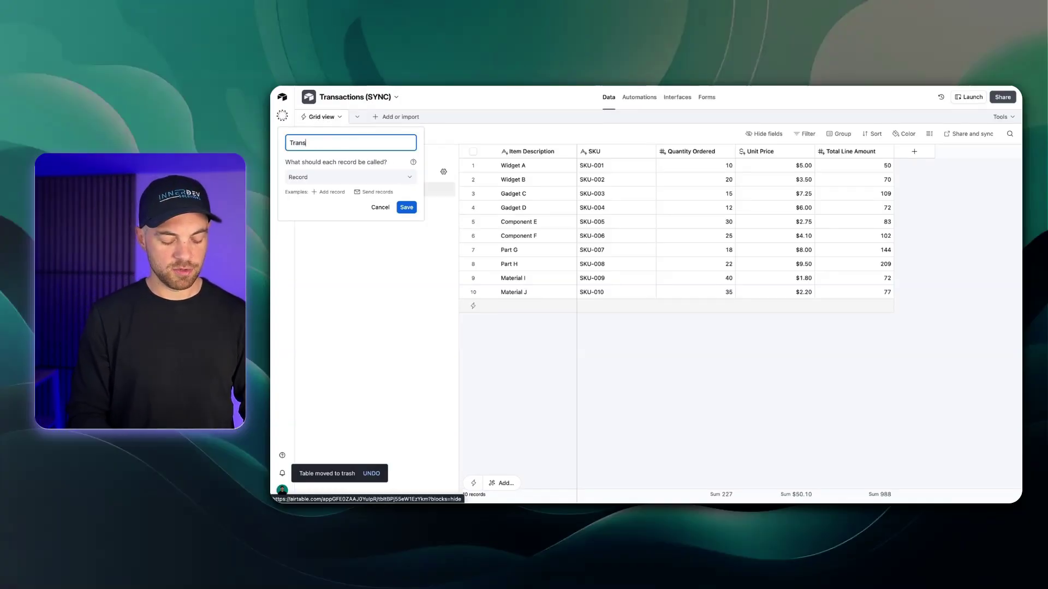
click(413, 208)
click(311, 134)
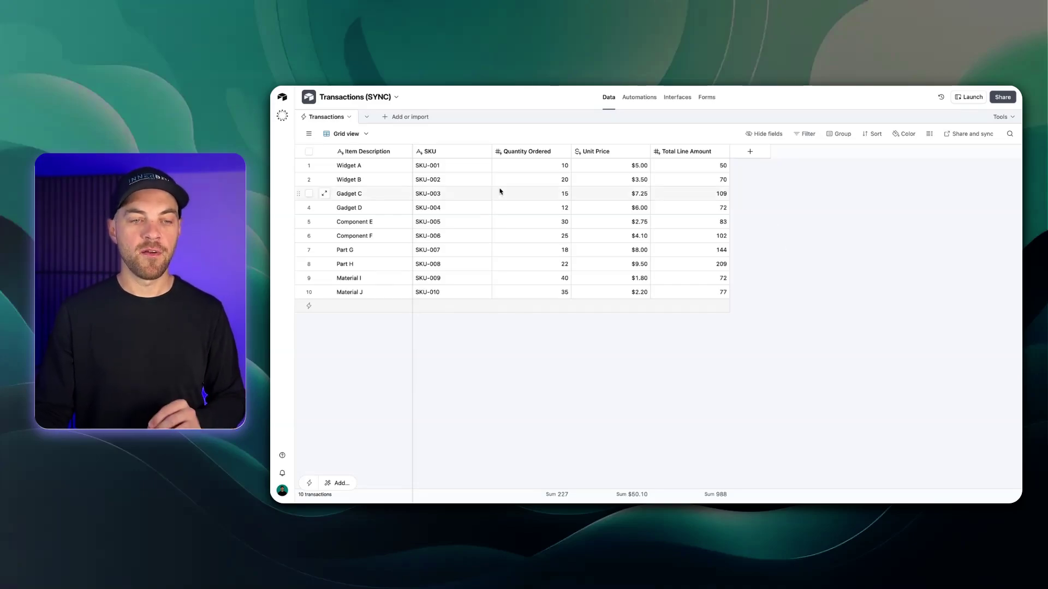
Open the Transactions table menu's Add records from options, then review the Delivery Items and Purchase Items tables.
click(350, 118)
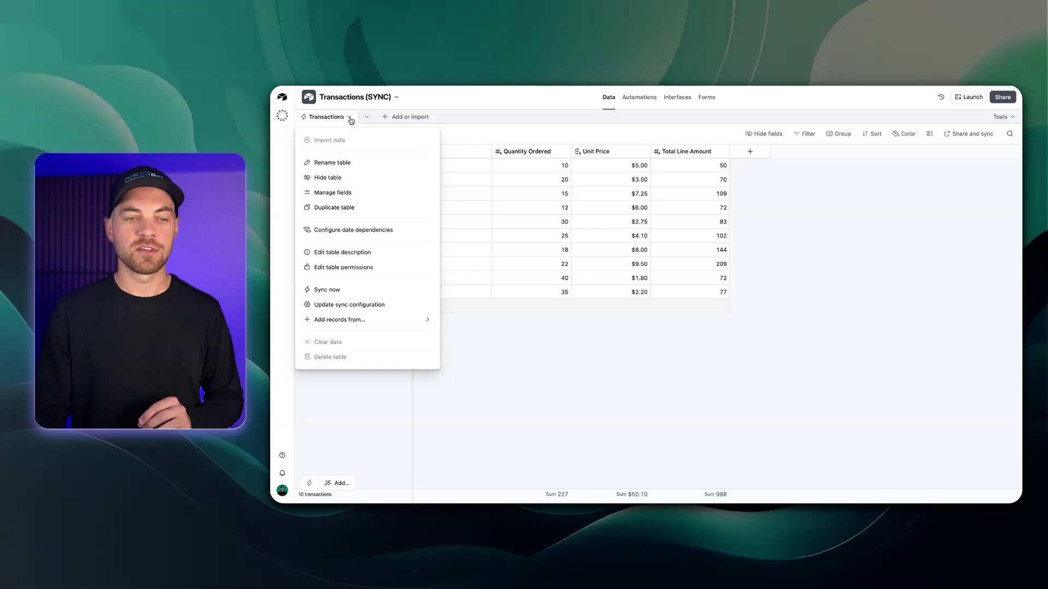
mouse_move(370, 320)
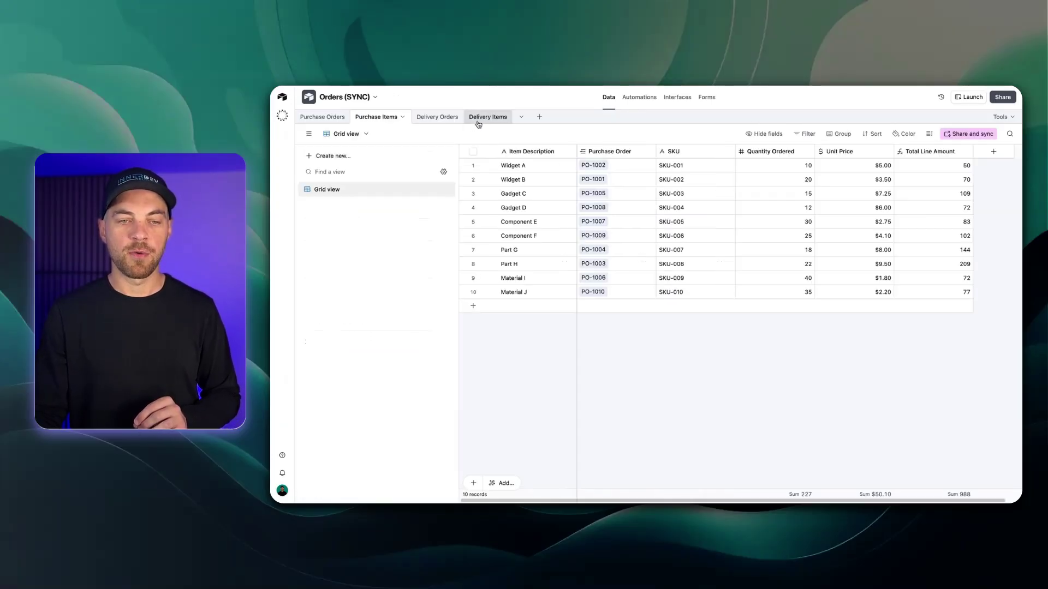
click(479, 118)
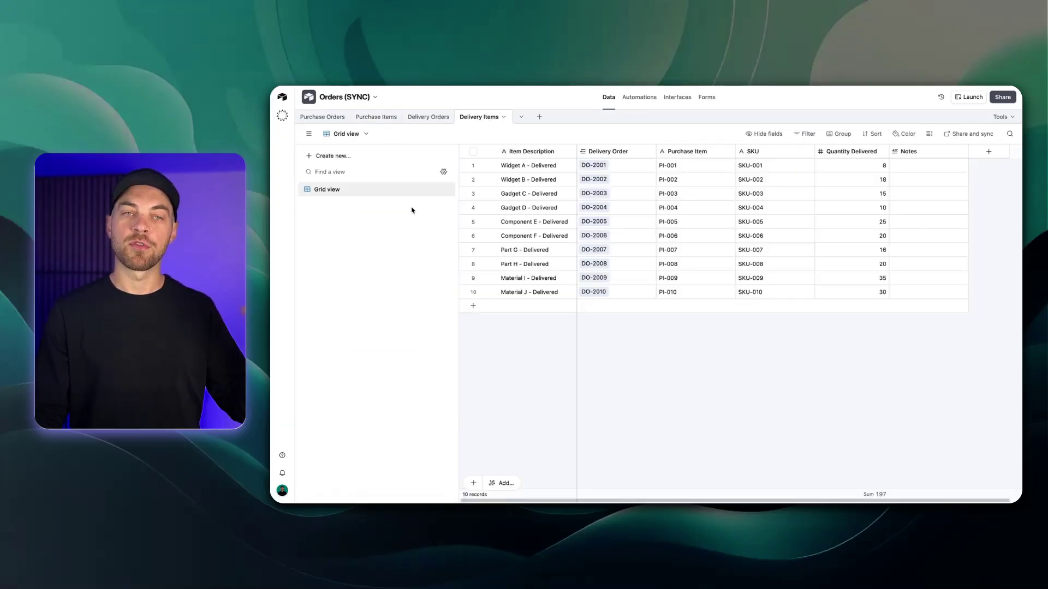
click(374, 118)
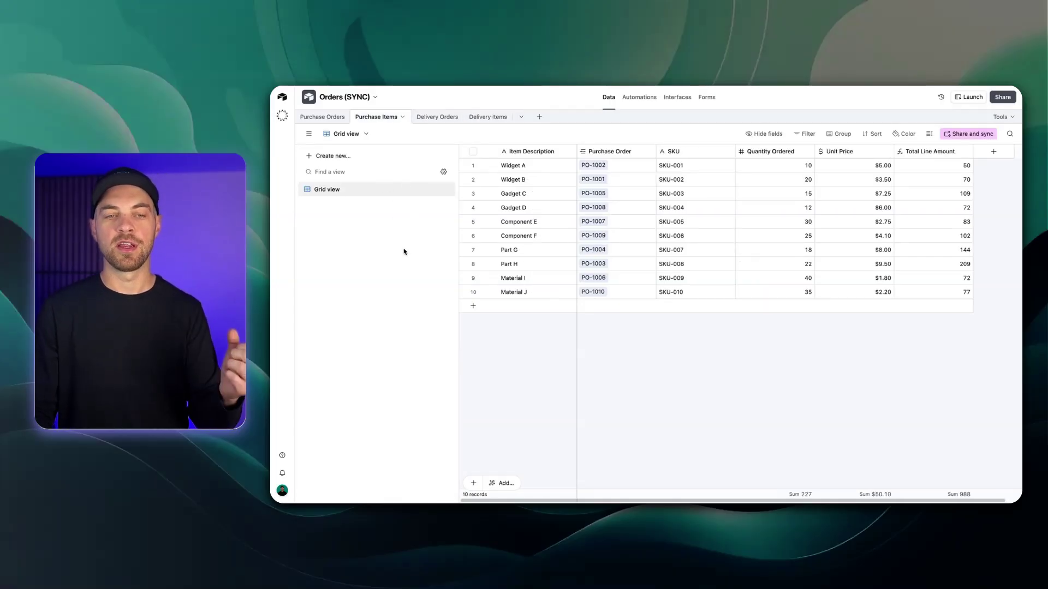
click(487, 117)
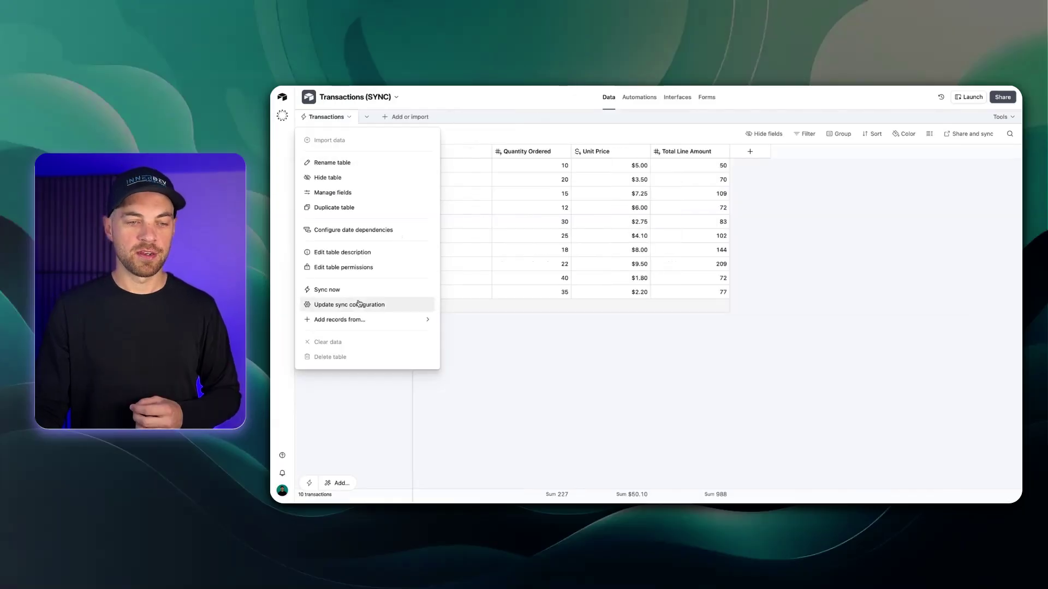
Choose Orders (SYNC) > Delivery Items > Grid view as a new record source for Transactions.
mouse_move(351, 320)
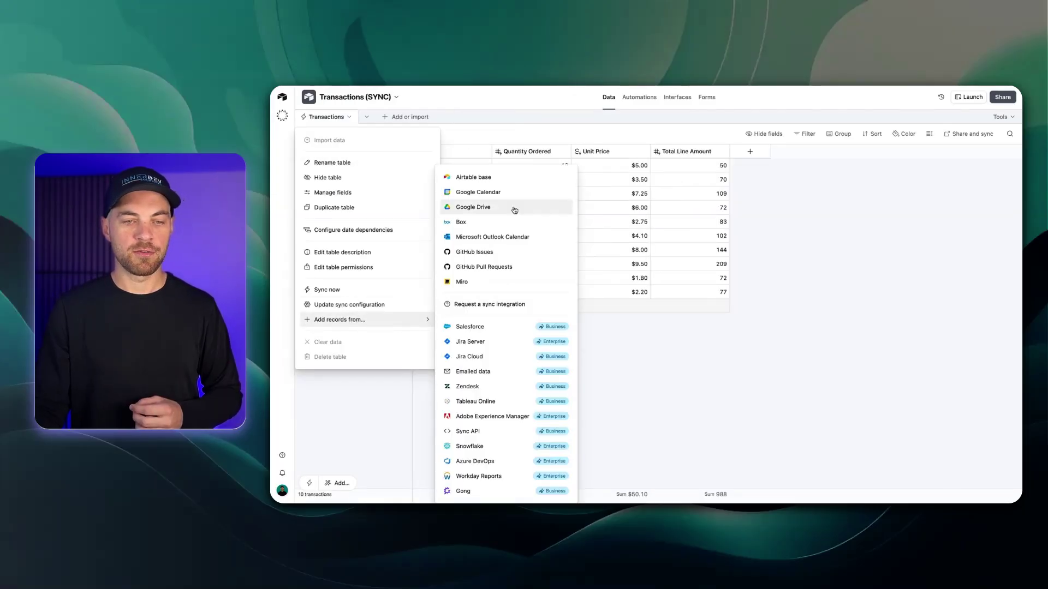
click(498, 177)
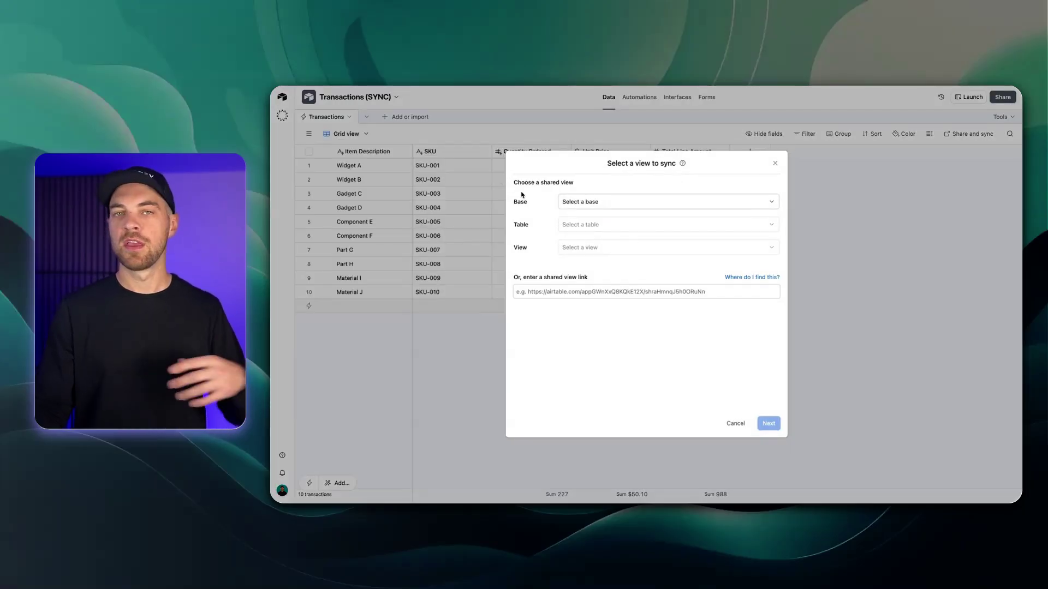
click(575, 205)
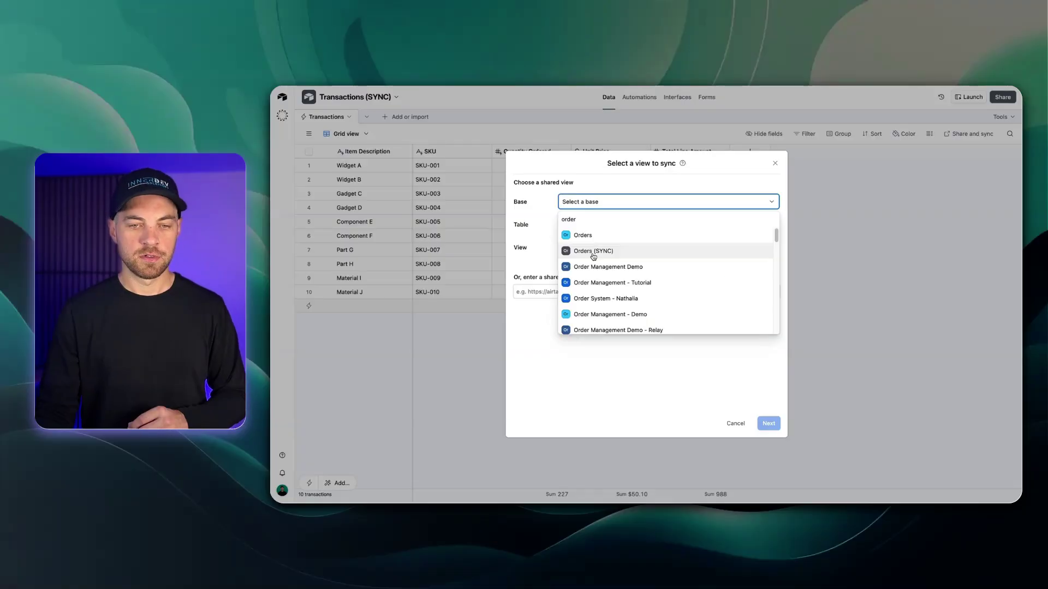
click(590, 251)
click(599, 224)
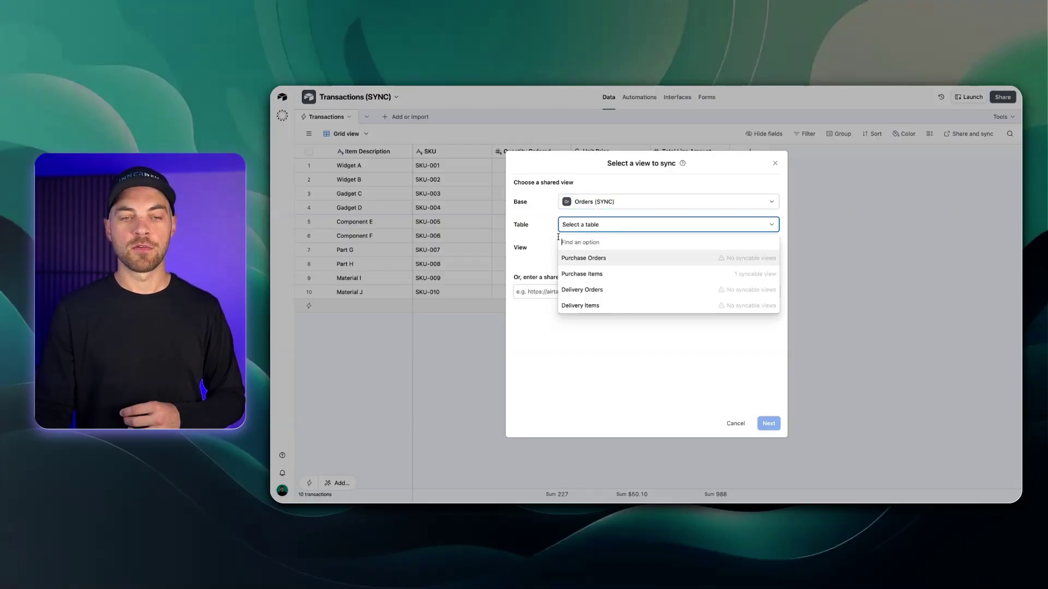
click(594, 307)
click(581, 282)
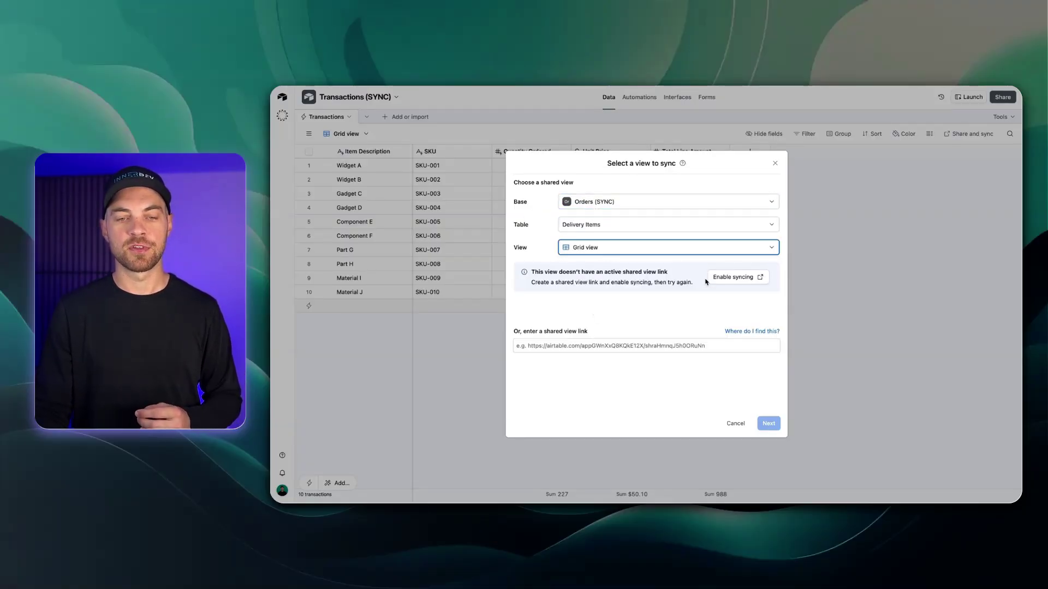
Allow the Delivery Items Grid view's data to be synced to other bases.
click(726, 278)
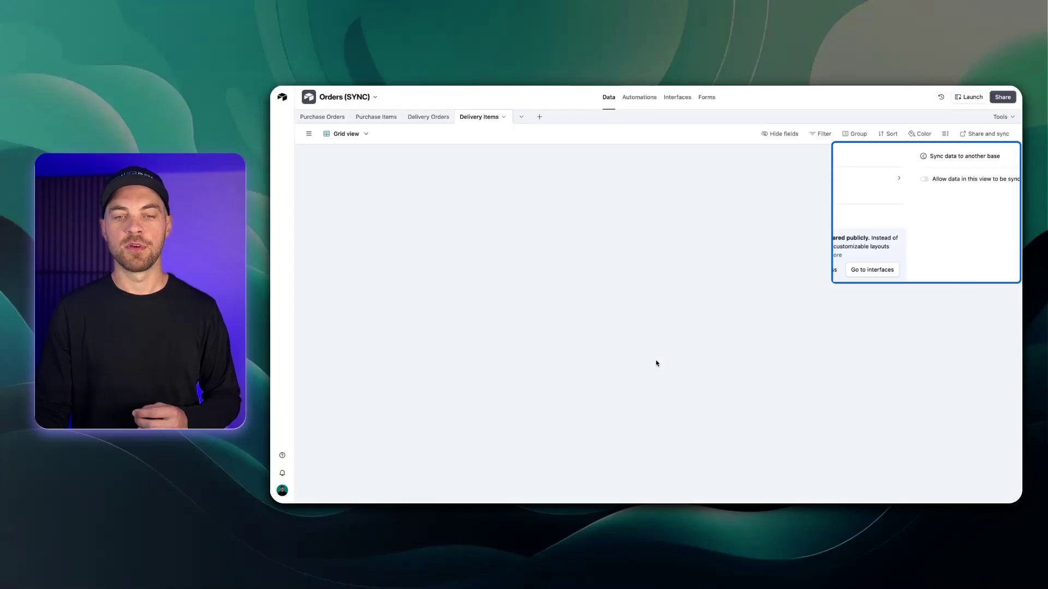
click(845, 179)
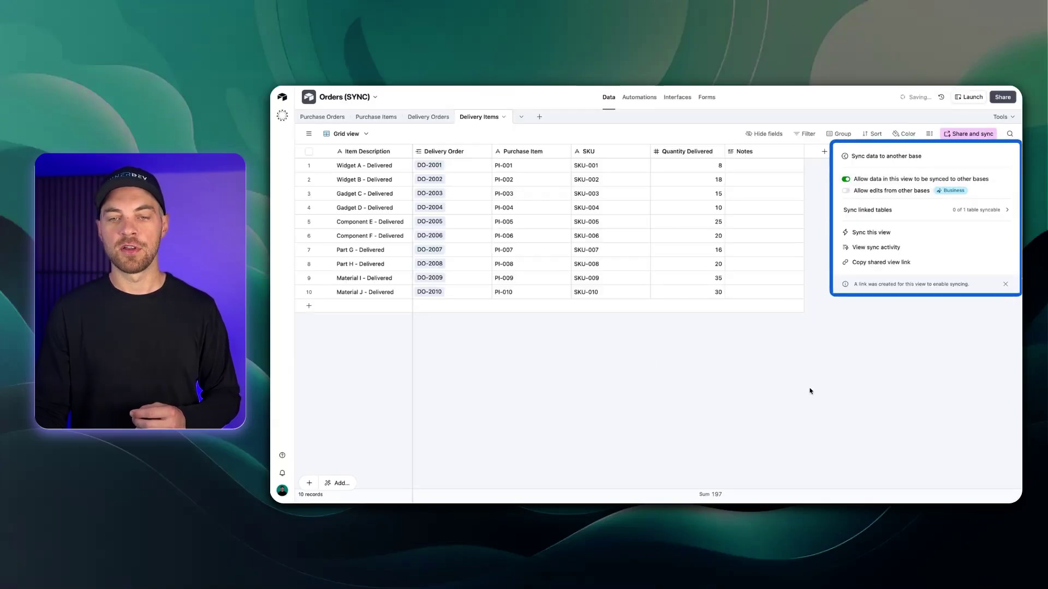
key(Escape)
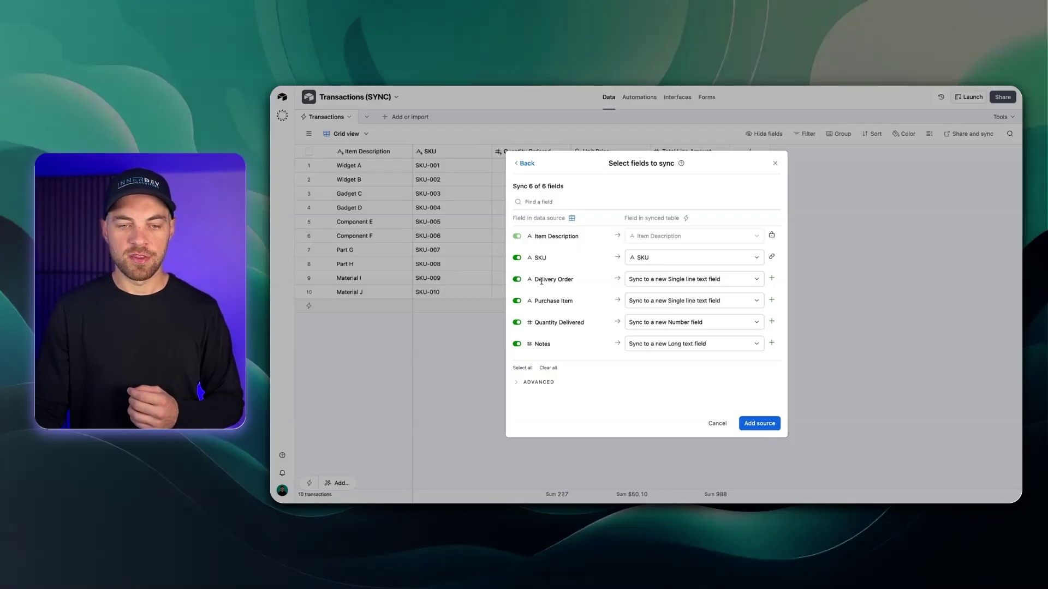
Add Delivery Items as a sync source without Delivery Order, Purchase Item and Notes, mapping Quantity Delivered to Quantity Ordered.
click(516, 280)
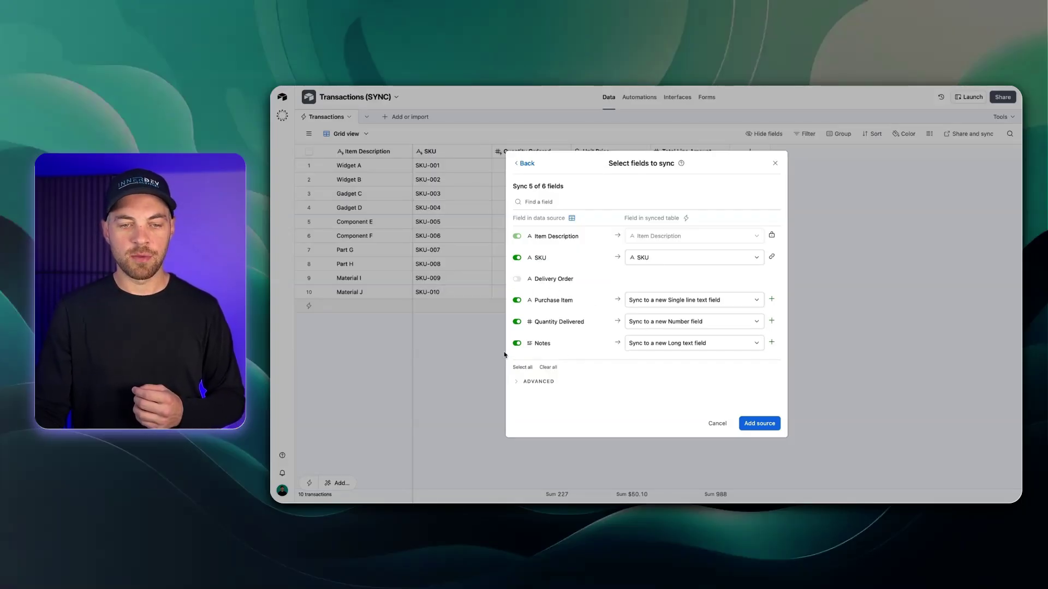
click(536, 306)
click(517, 300)
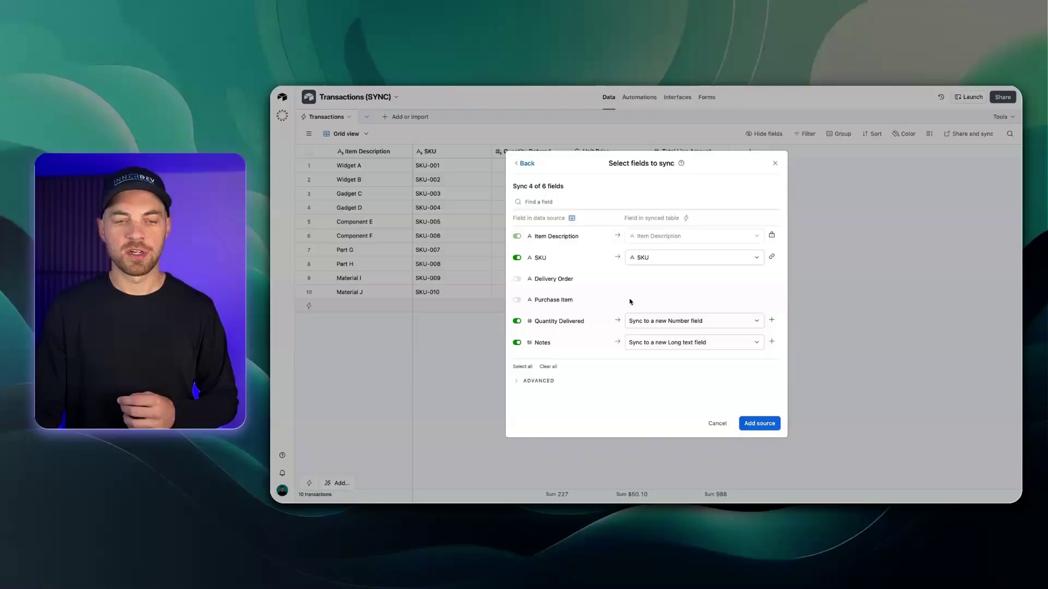
click(647, 323)
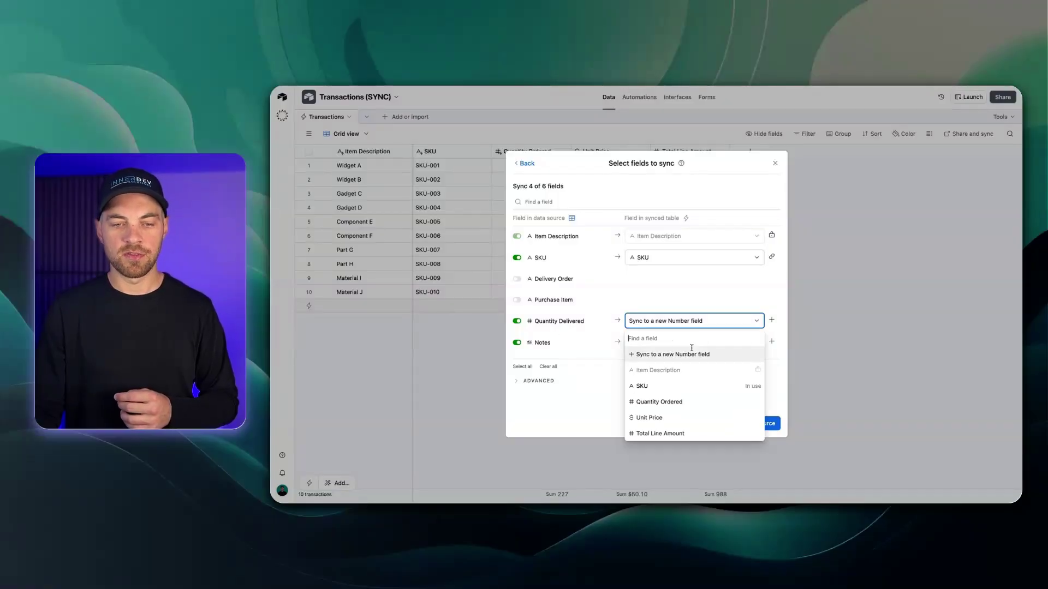
click(661, 402)
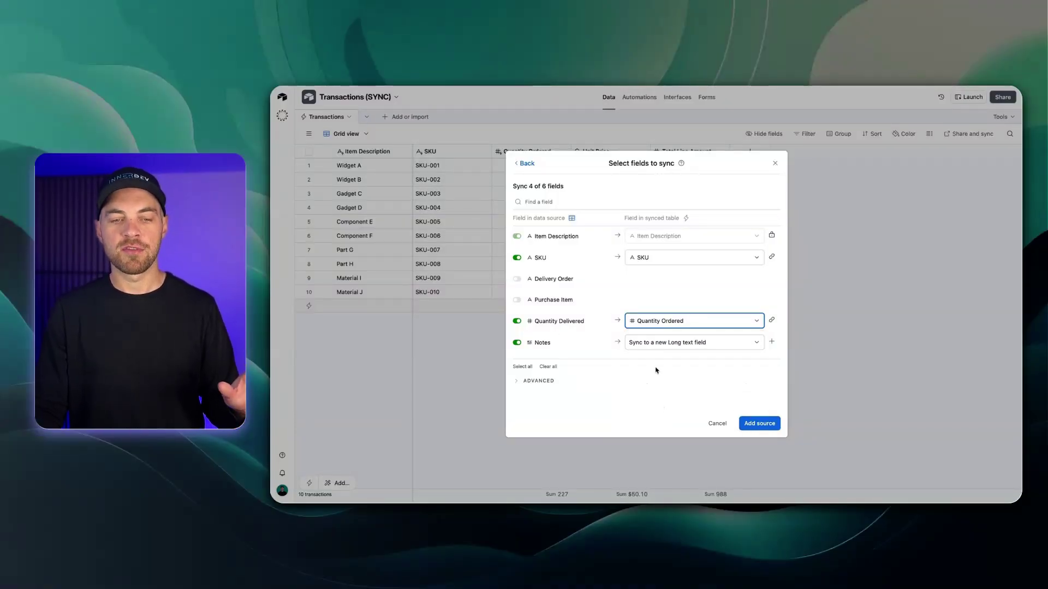
click(516, 343)
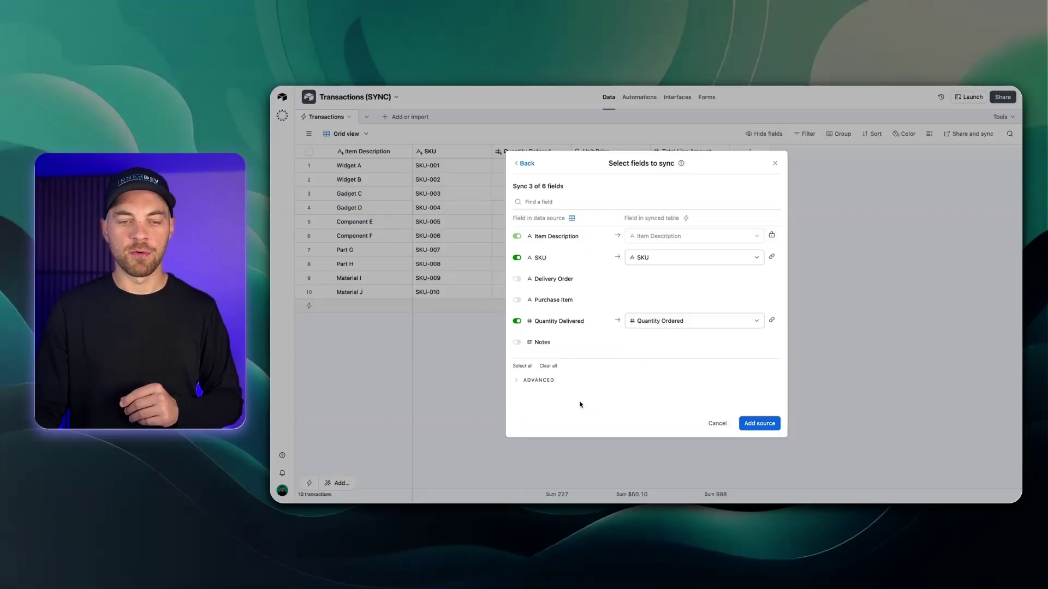
click(759, 428)
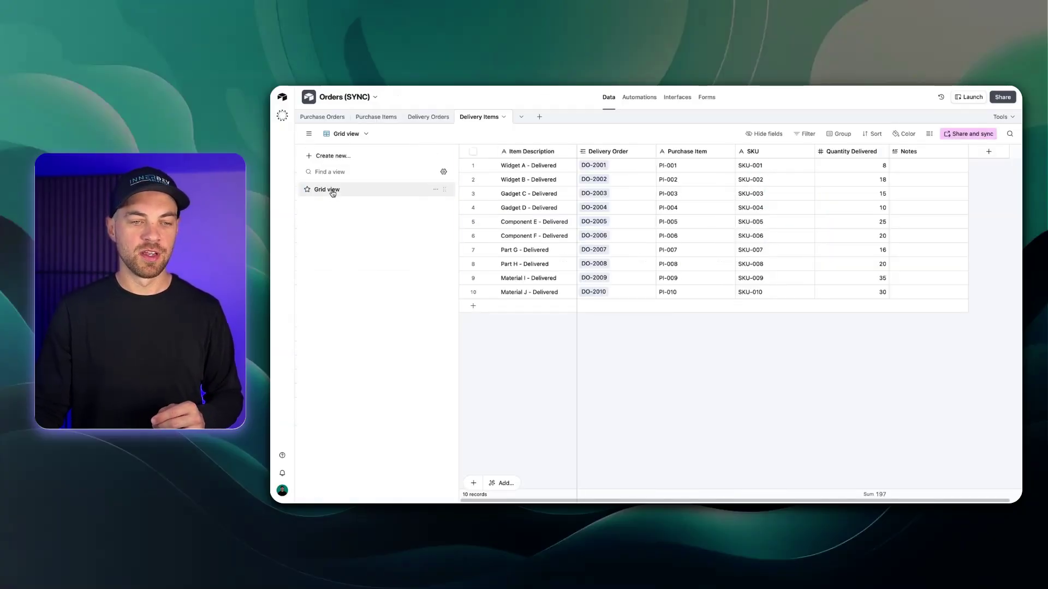
Rename the Delivery Items grid view to 'Delivered'.
double_click(331, 189)
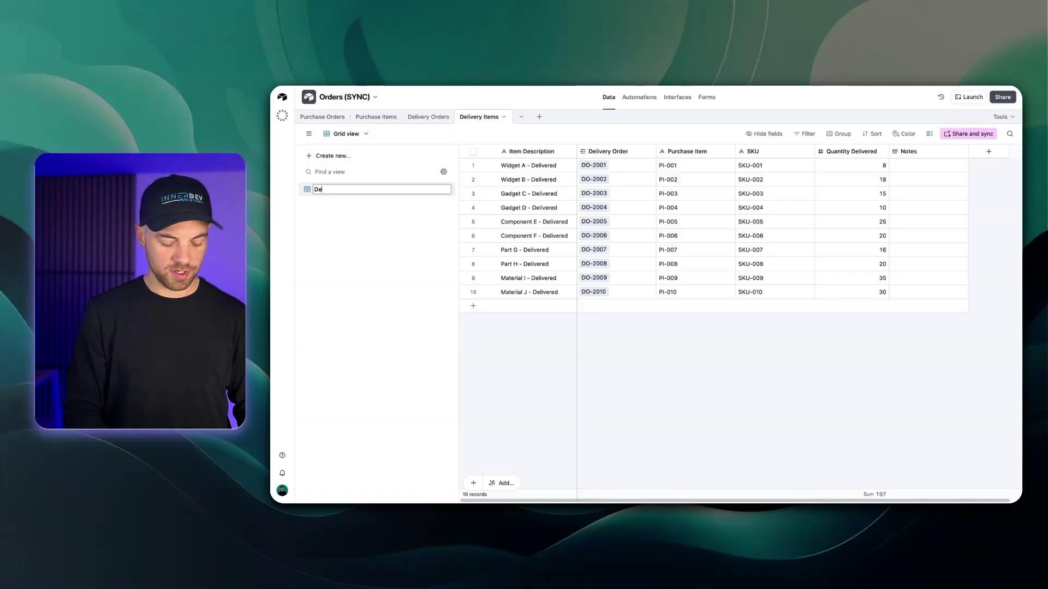
text(Delivered)
key(Return)
Rename the Purchase Items grid view to 'Purchase' and return to the Purchase Items table.
click(376, 117)
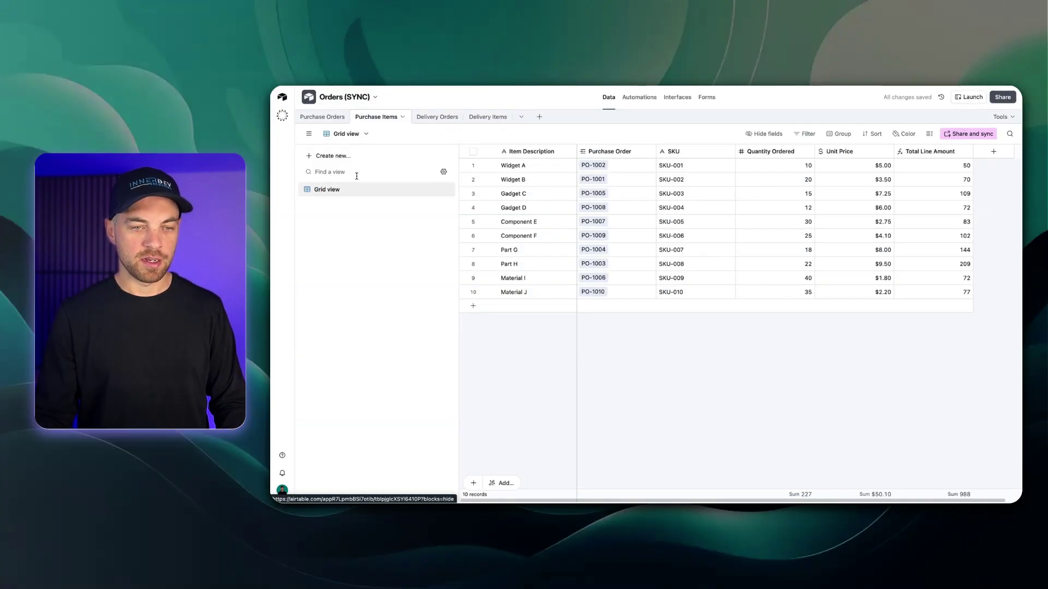
double_click(334, 190)
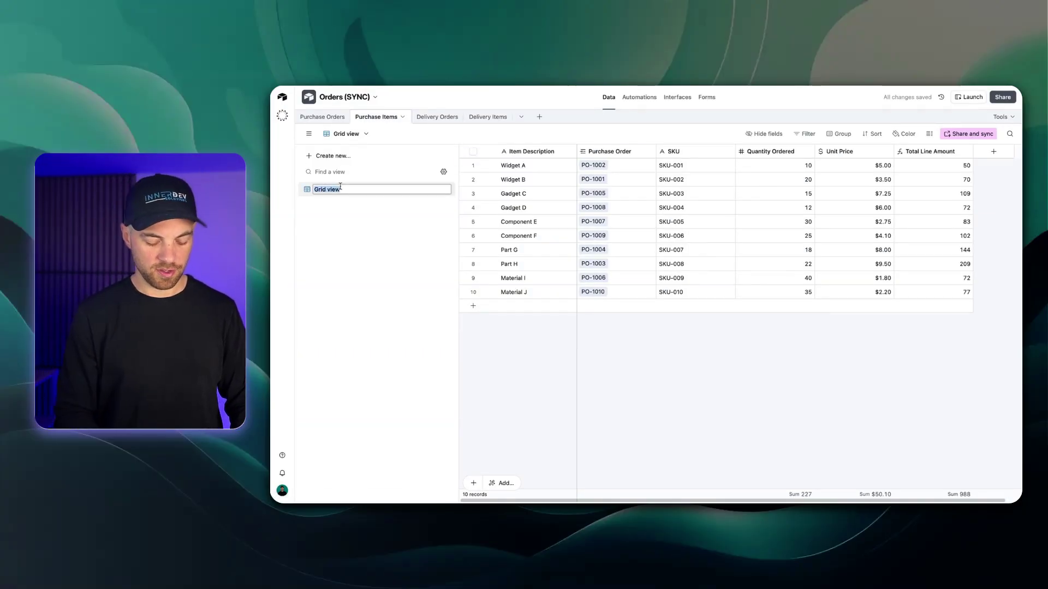
text(Purchase)
key(Return)
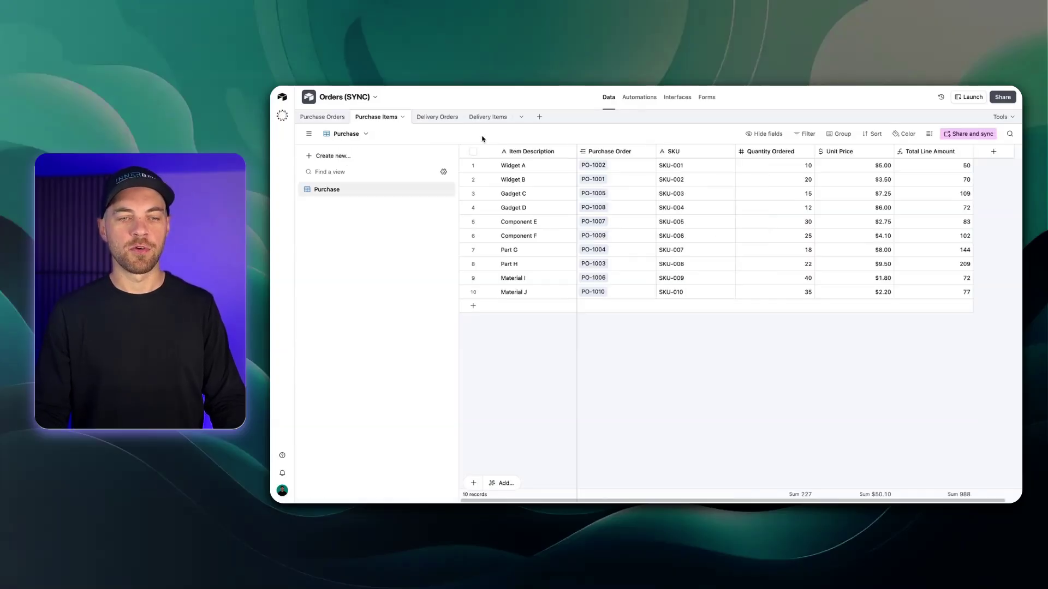
click(480, 117)
click(377, 117)
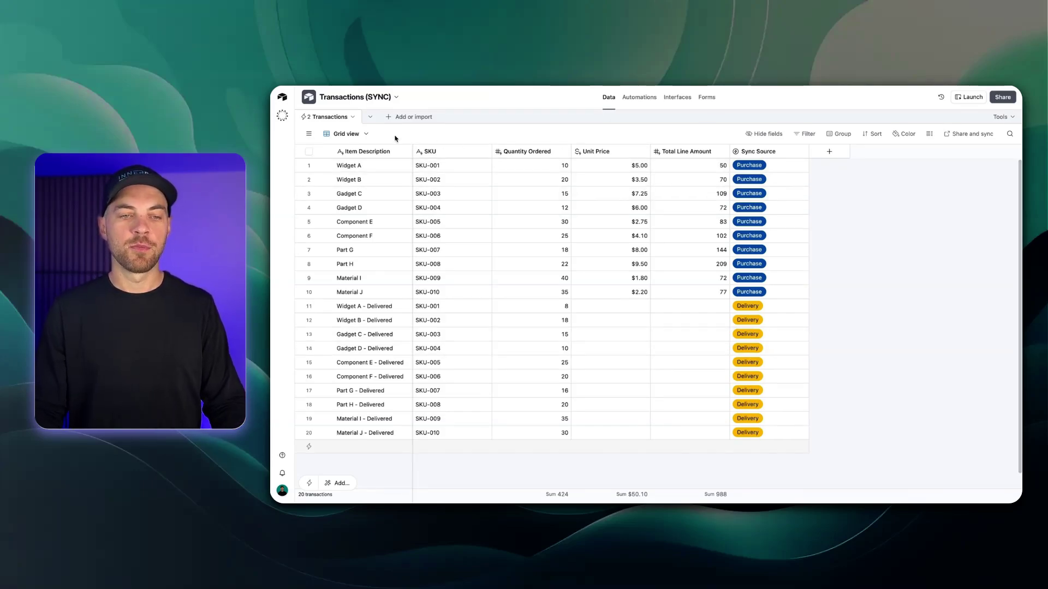
Sync the Transactions table now and hide the Unit Price and Total Line Amount fields.
click(353, 118)
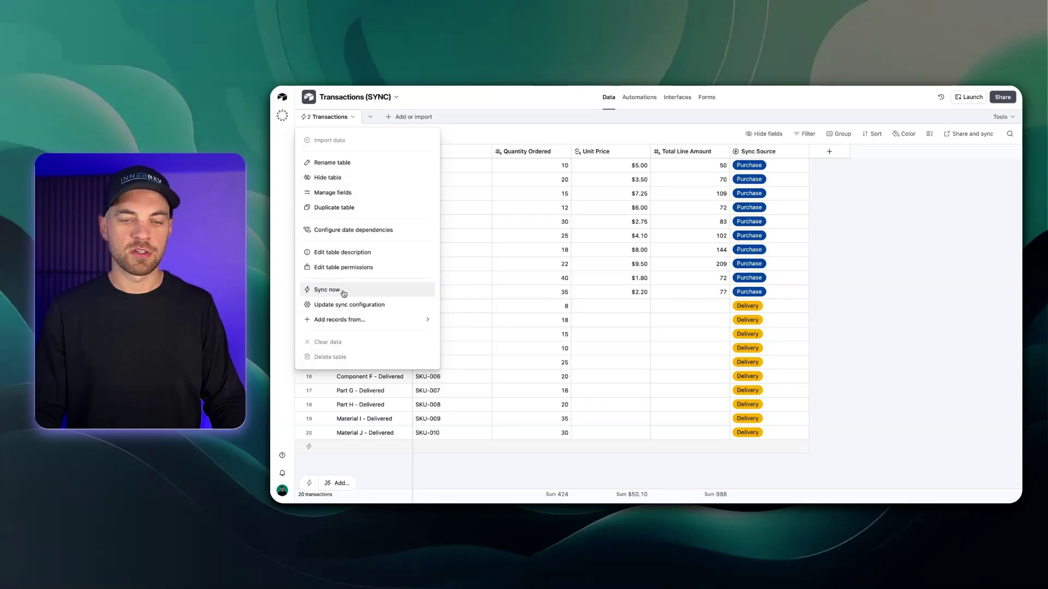
click(877, 259)
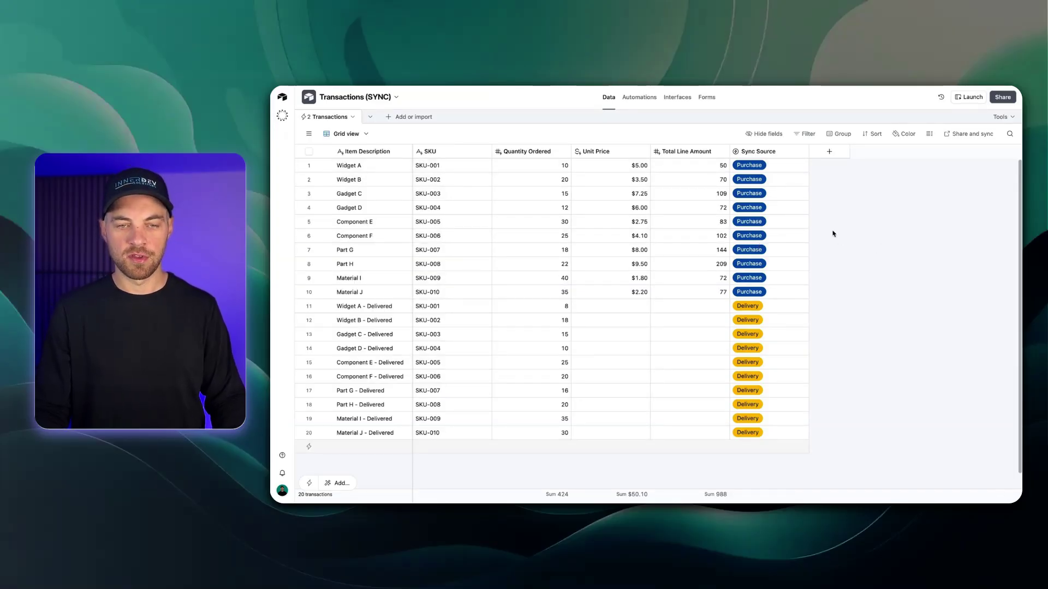
click(602, 154)
shift+click(665, 152)
right_click(664, 152)
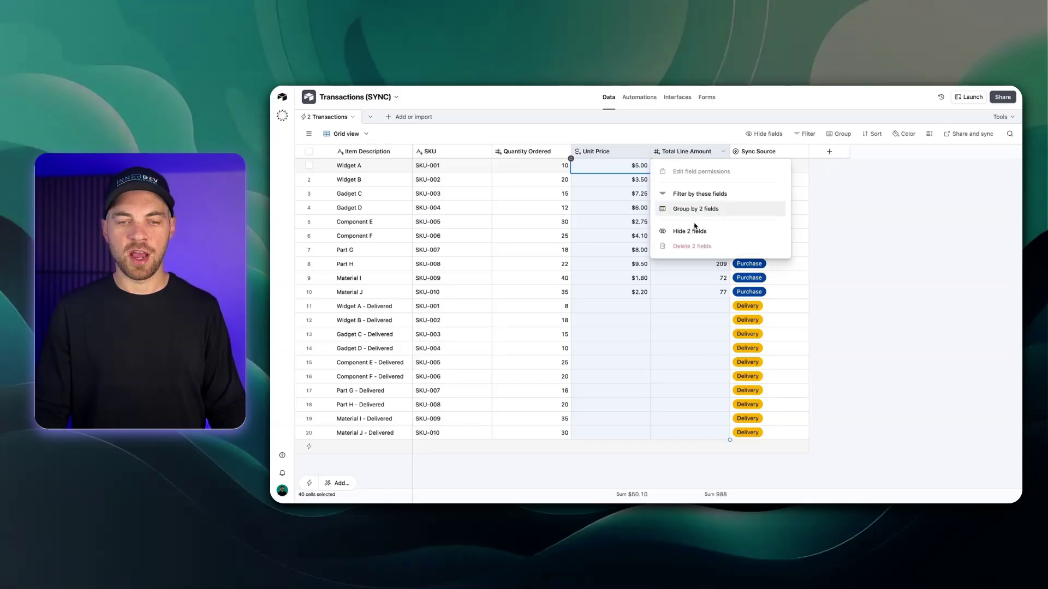
click(689, 234)
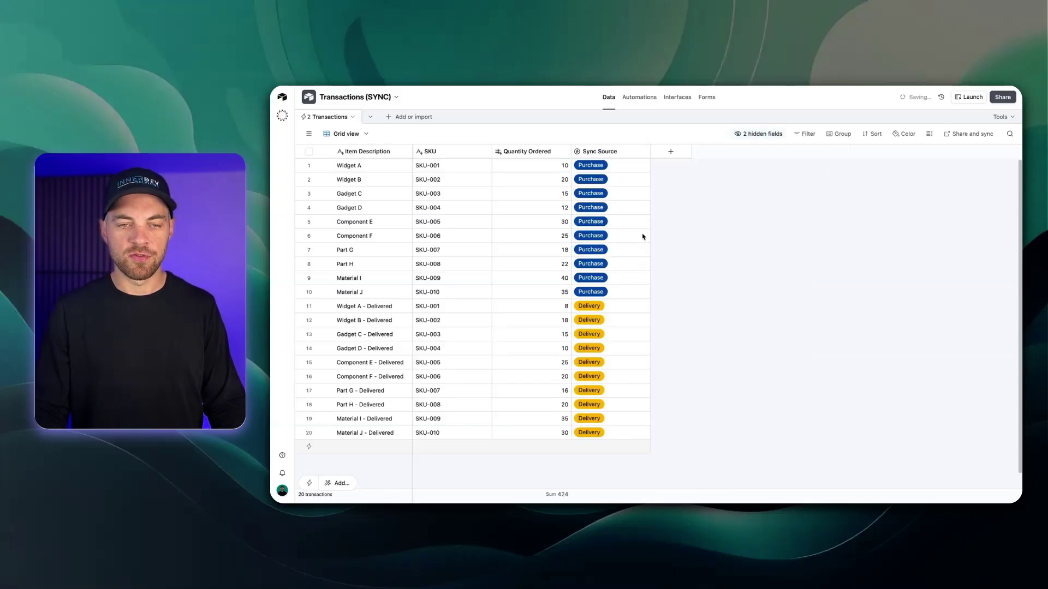
Rename the Quantity Ordered field to 'Quantity'.
double_click(541, 153)
text(Qu)
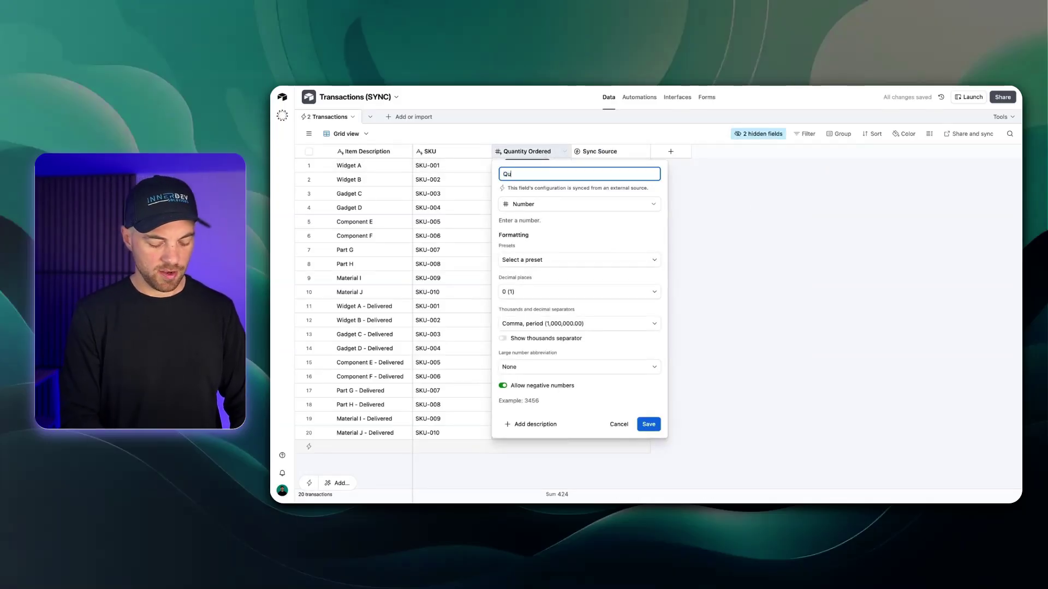
text(antity)
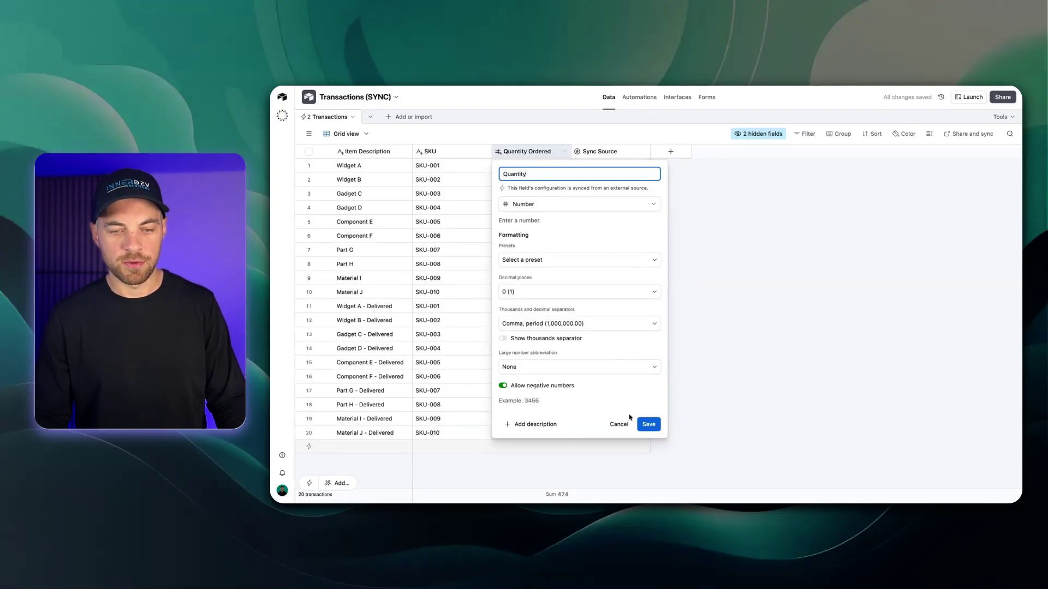
click(649, 424)
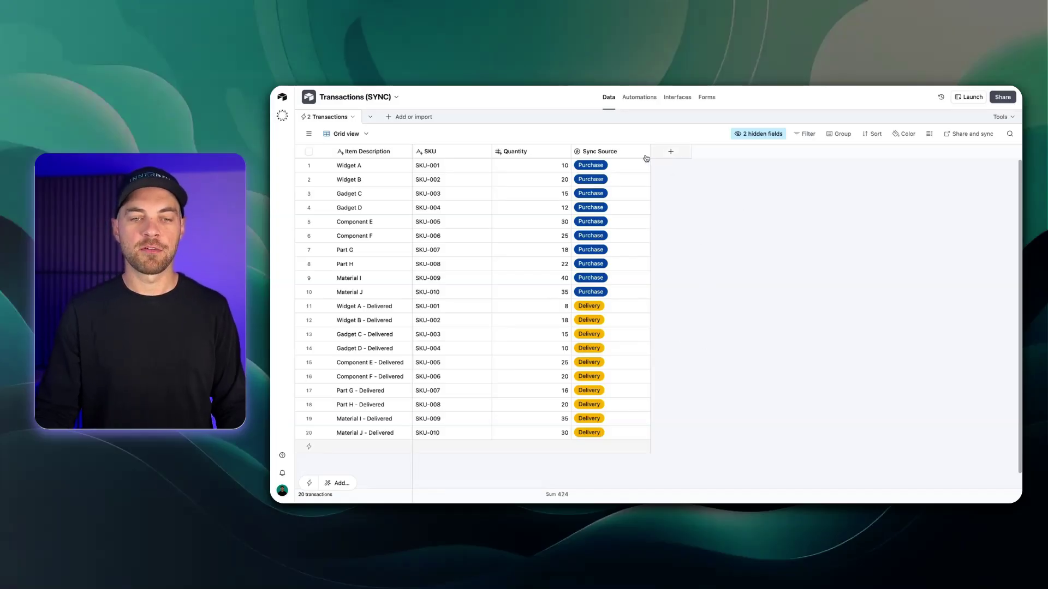
Create a formula field with IF({Sync Source} = "Delivery", Quantity * -1, Quantity).
click(672, 151)
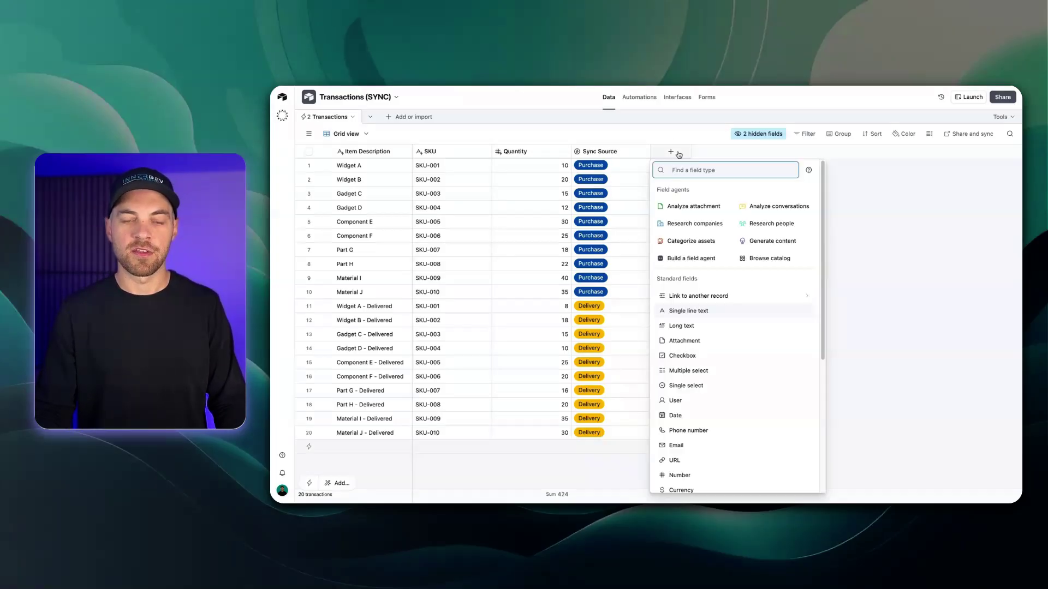
text(form)
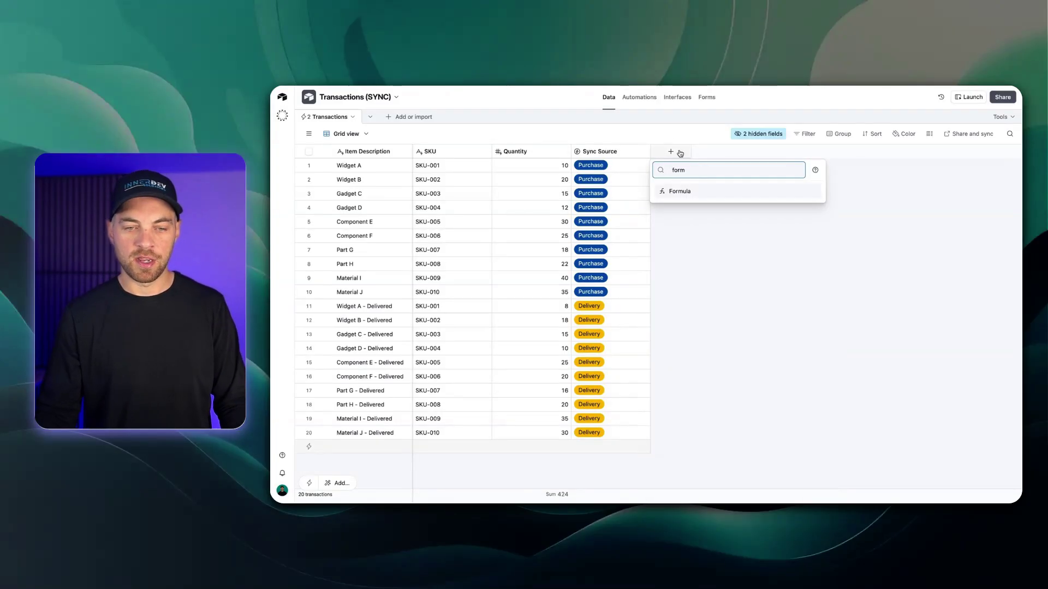
click(671, 191)
click(698, 250)
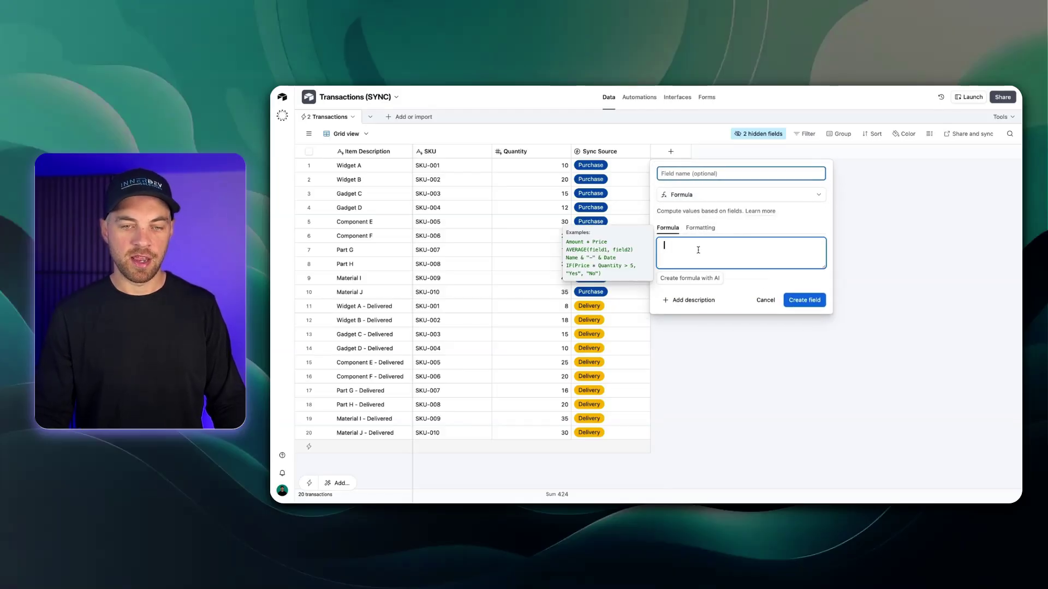
text(IF()
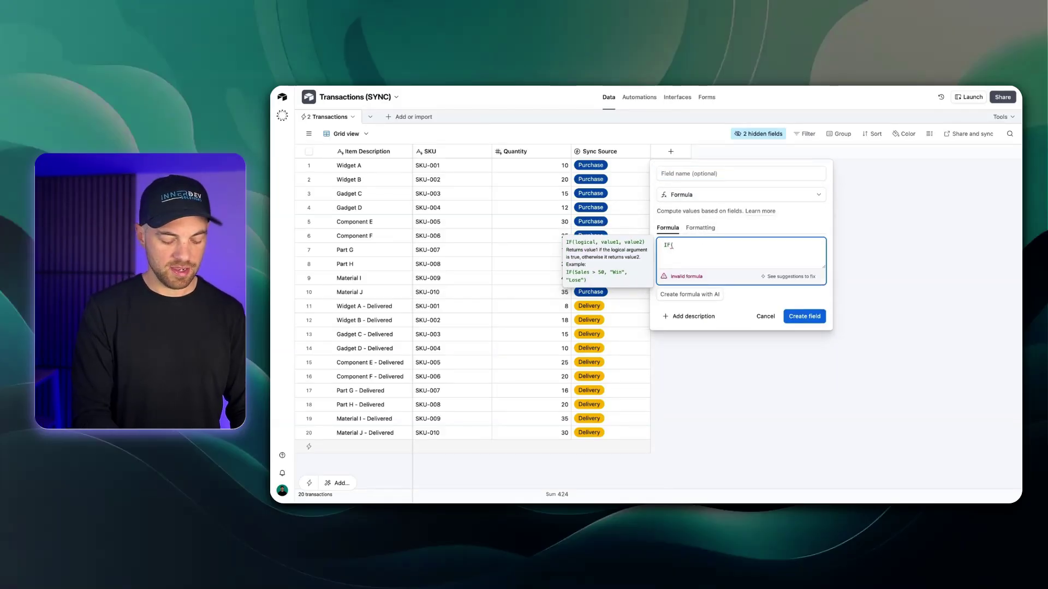
text(syn)
key(Return)
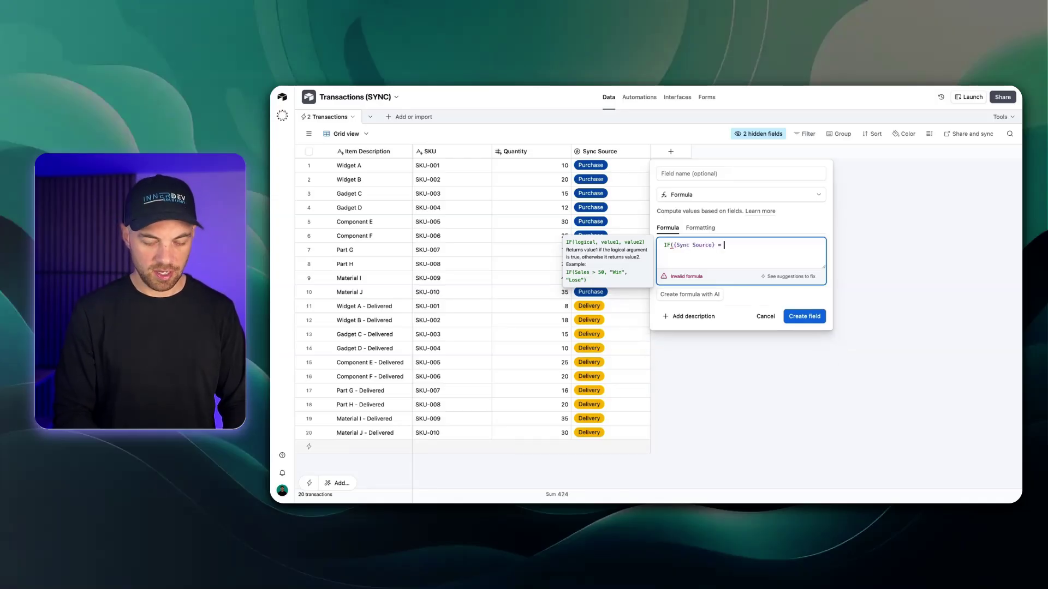
text(= "Delivery",)
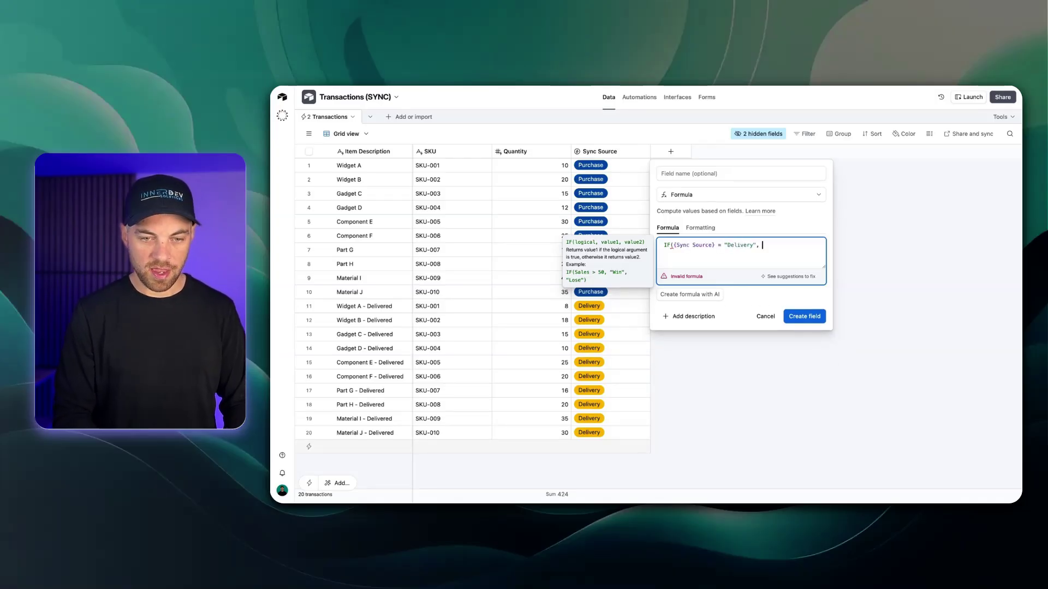
text( quantity)
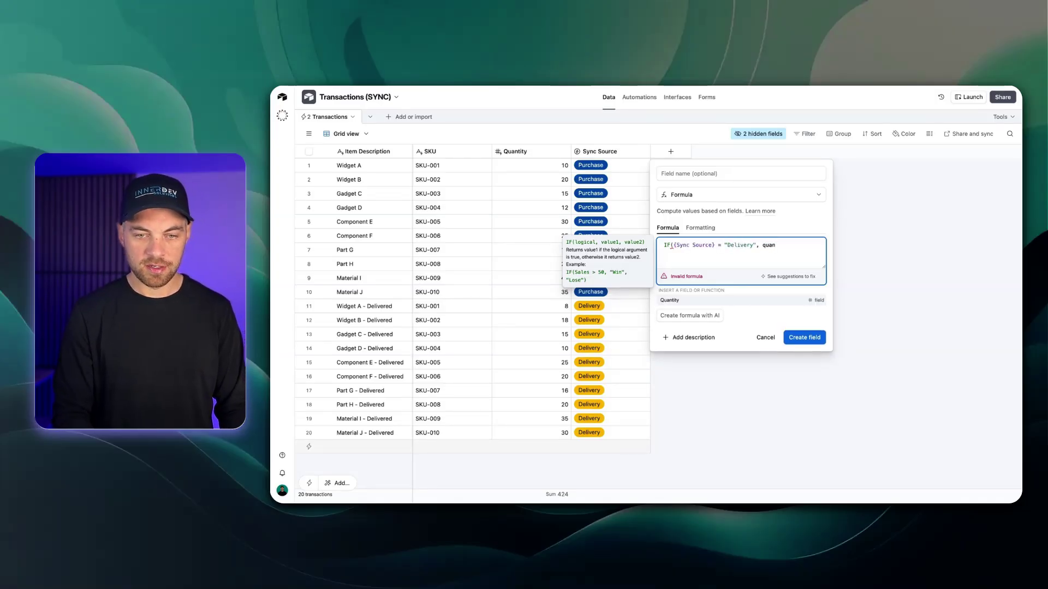
key(Return)
text(* -1)
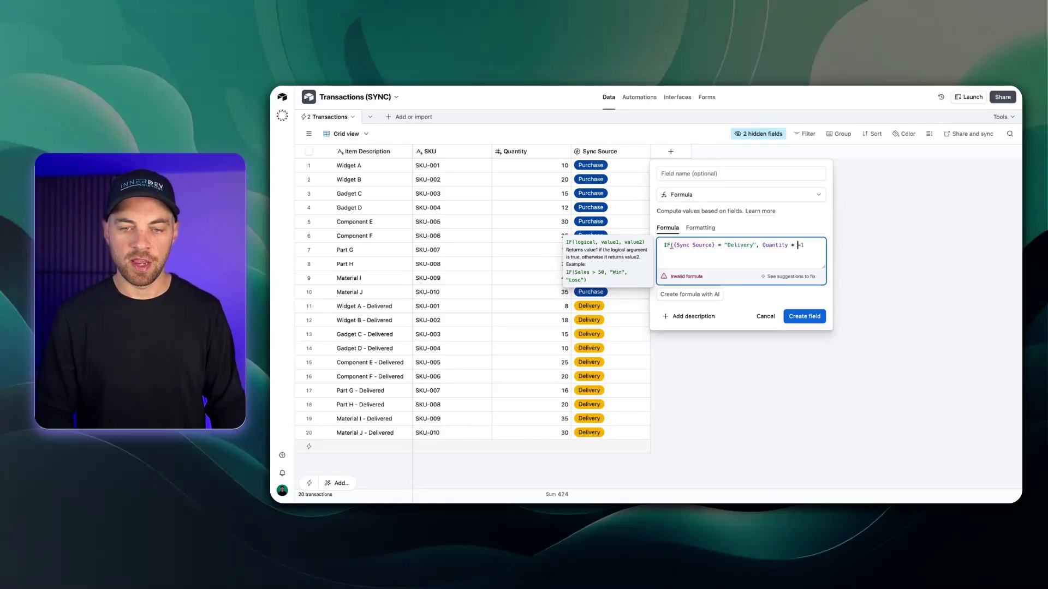
text(, )
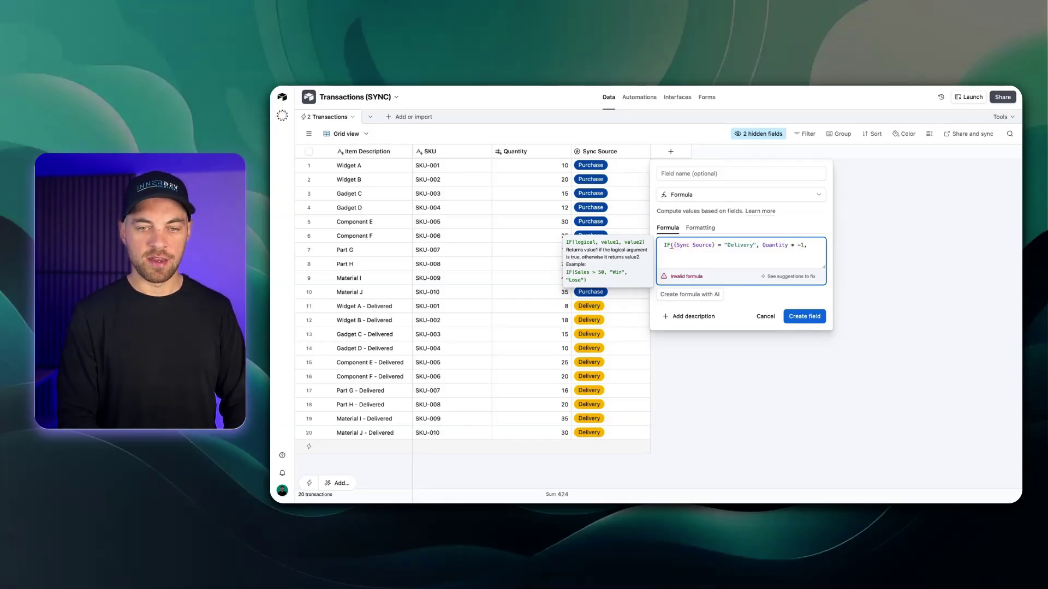
text(Quantity)
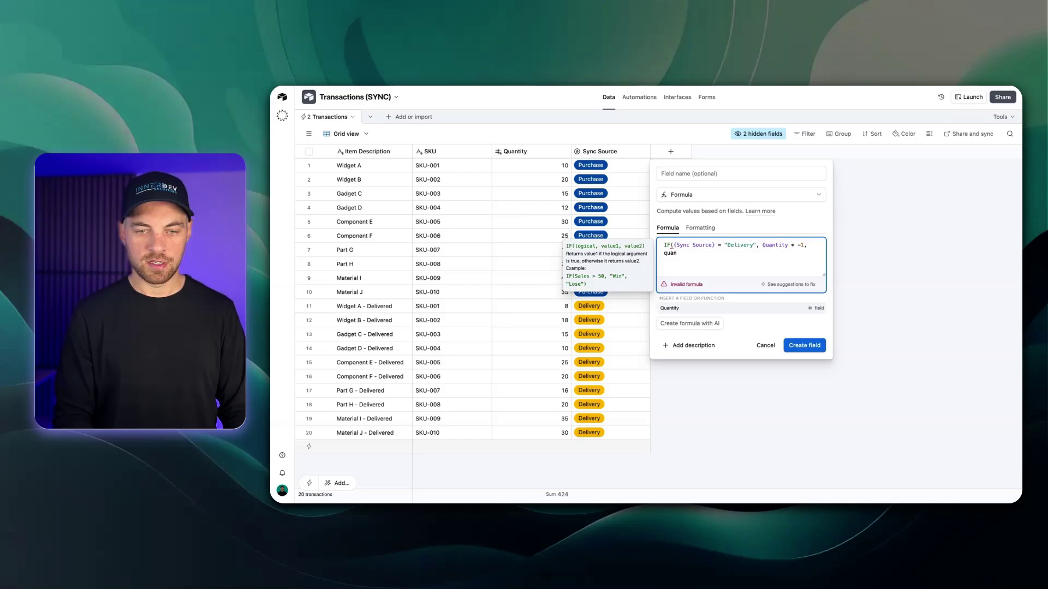
click(701, 227)
click(808, 442)
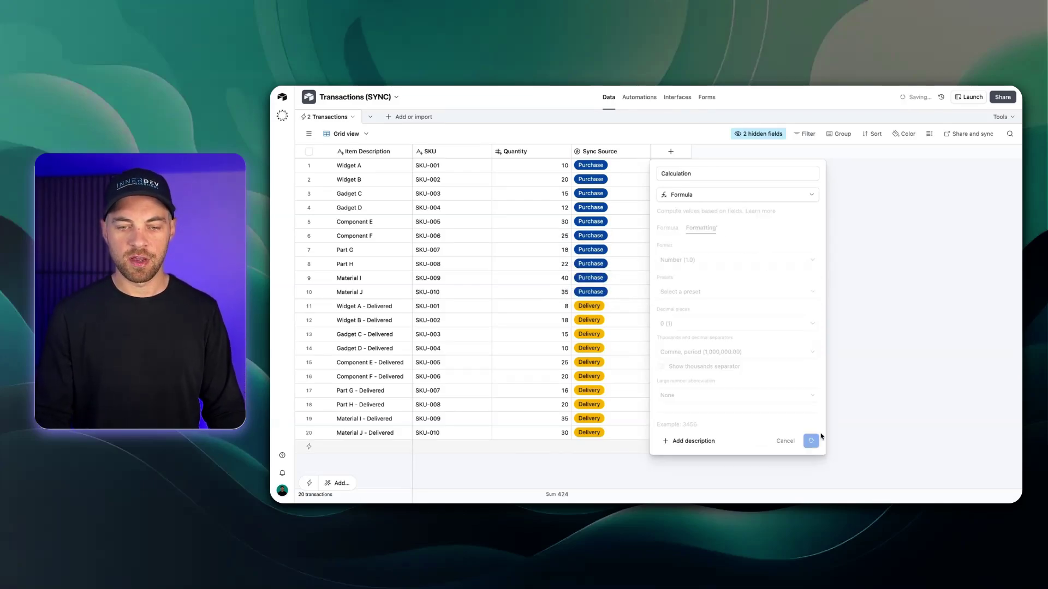
Rename the new formula field to 'Units'.
double_click(675, 151)
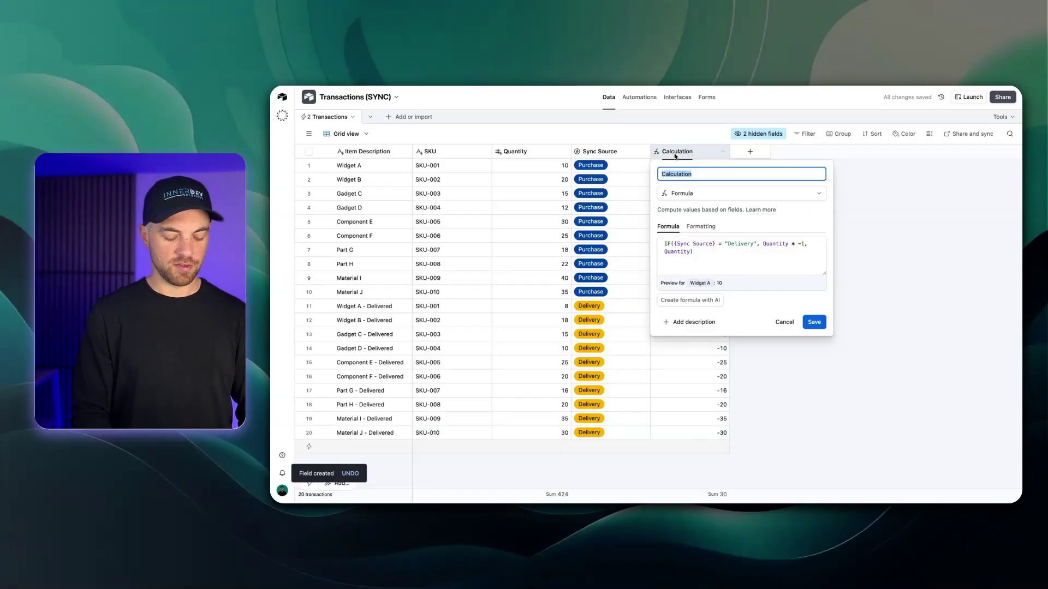
text(Units)
key(Return)
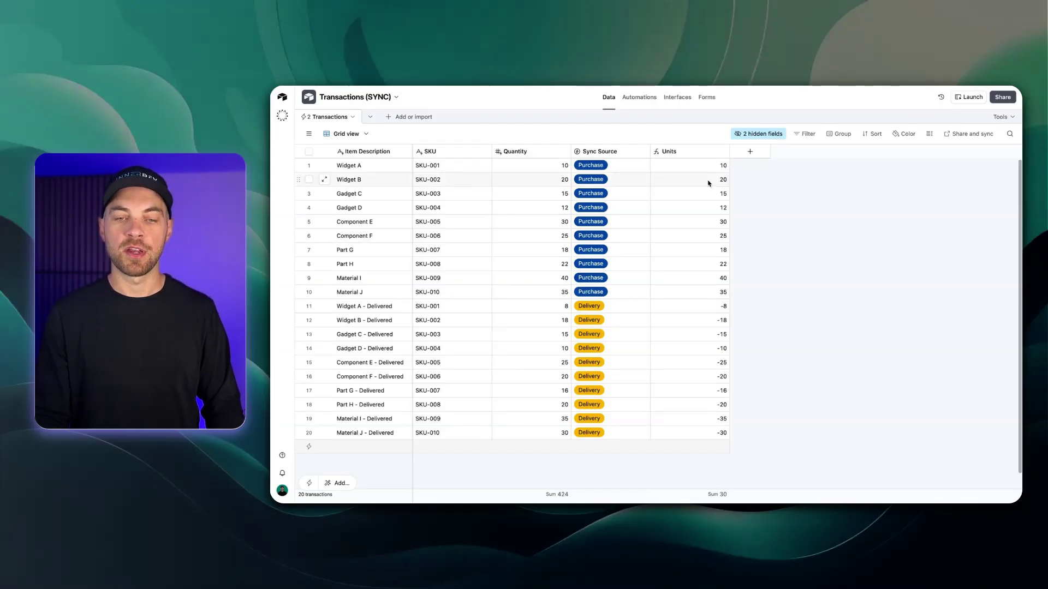
drag(704, 165, 702, 290)
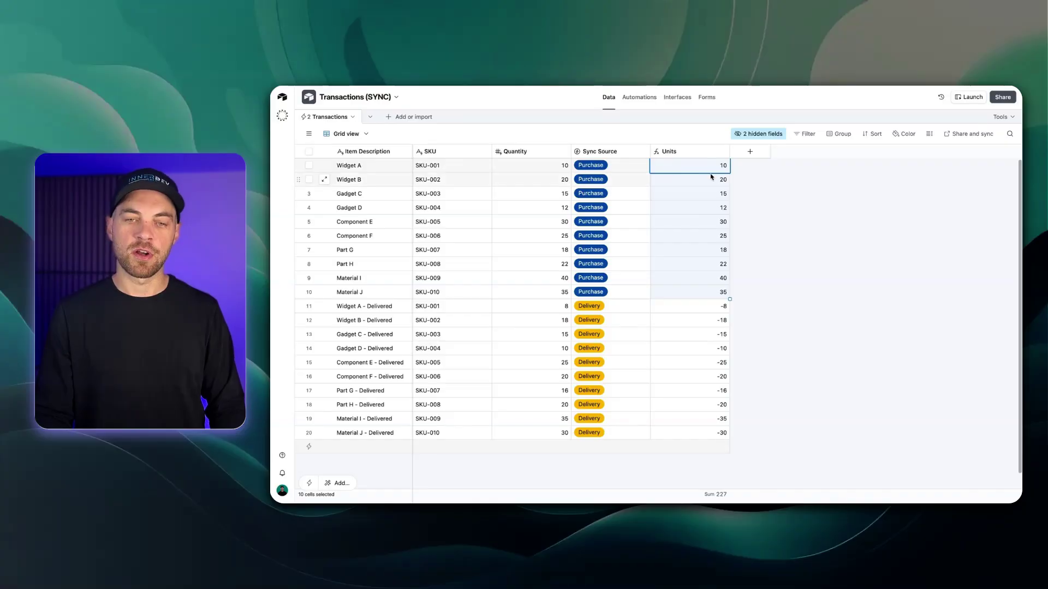
click(786, 320)
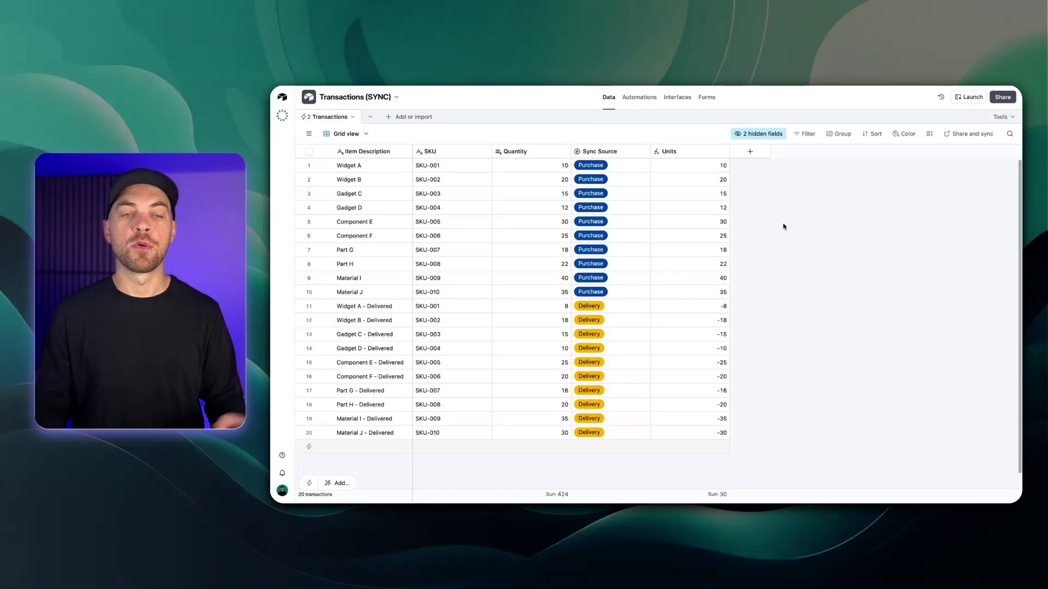
click(390, 119)
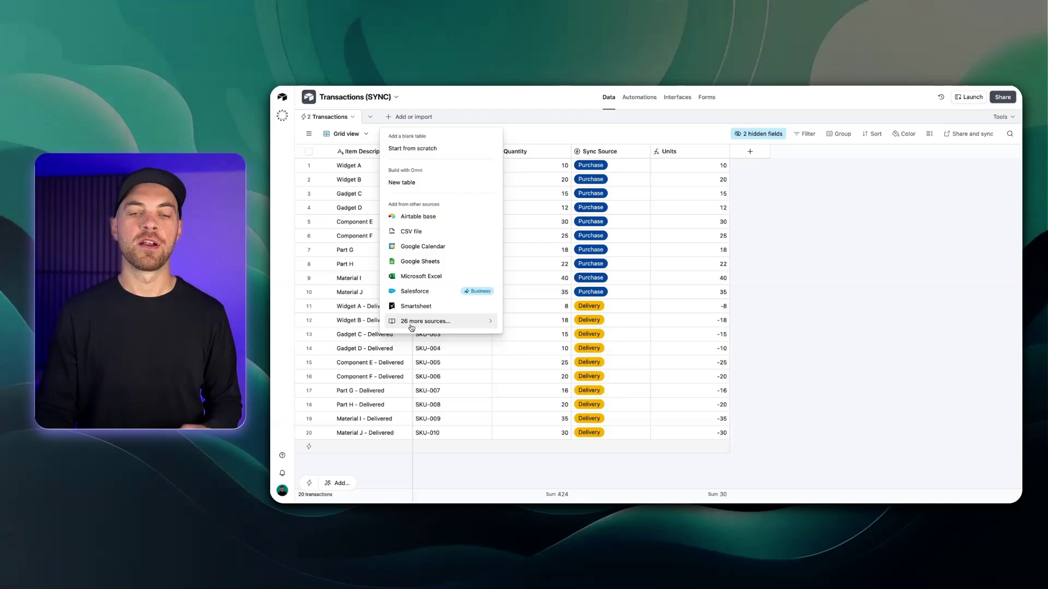
click(807, 313)
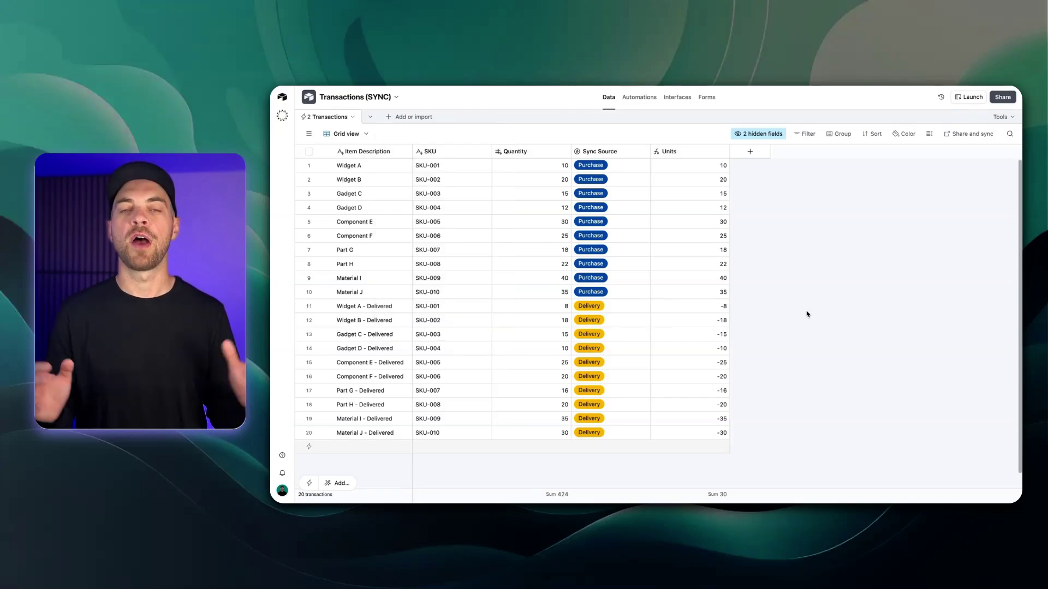